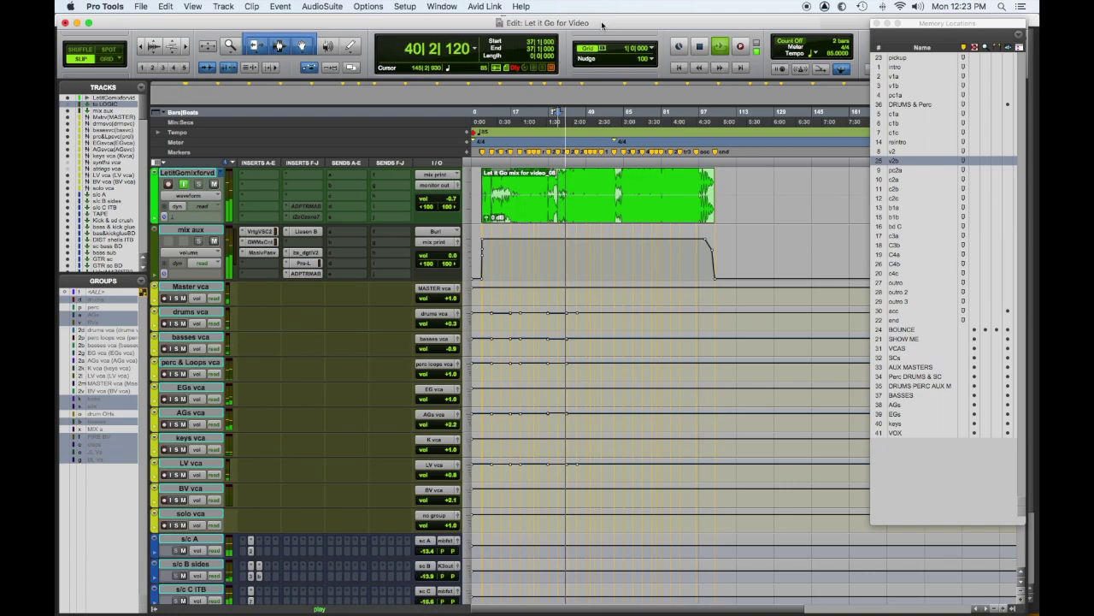
- Look through the VCA, sidechain, drum, effects, bass, guitar, keys and vocal aux tracks during playback
scroll(575, 271, "down", 6)
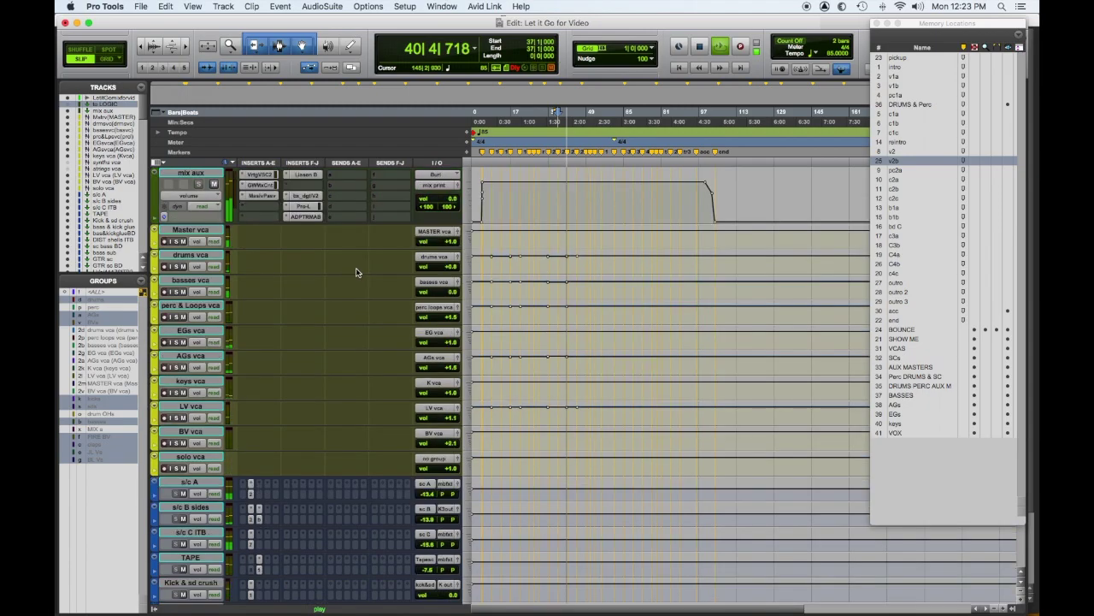
scroll(575, 272, "down", 8)
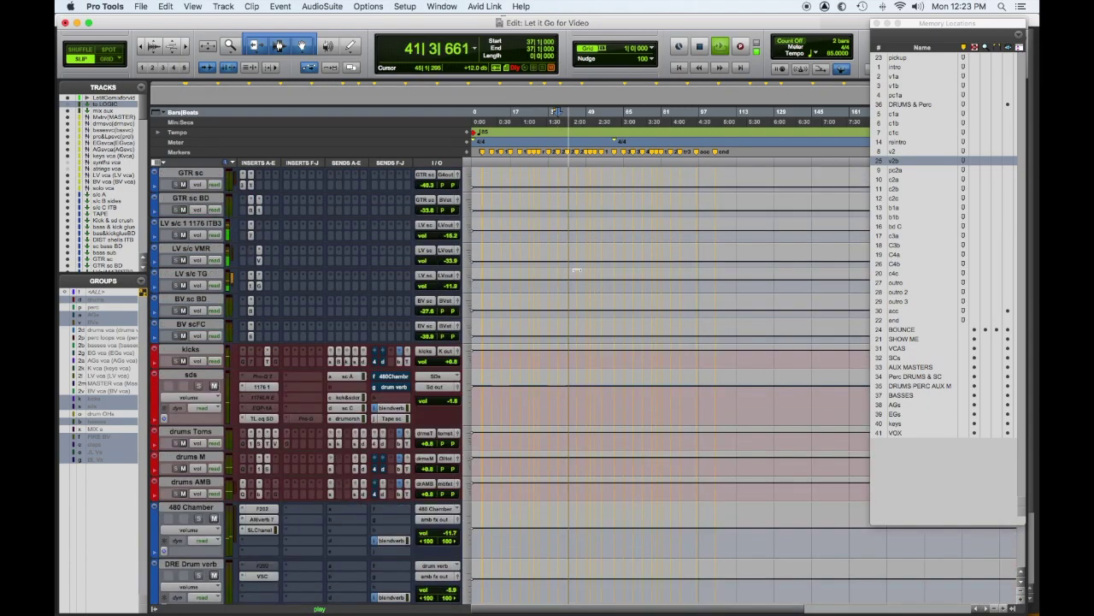
scroll(577, 271, "down", 3)
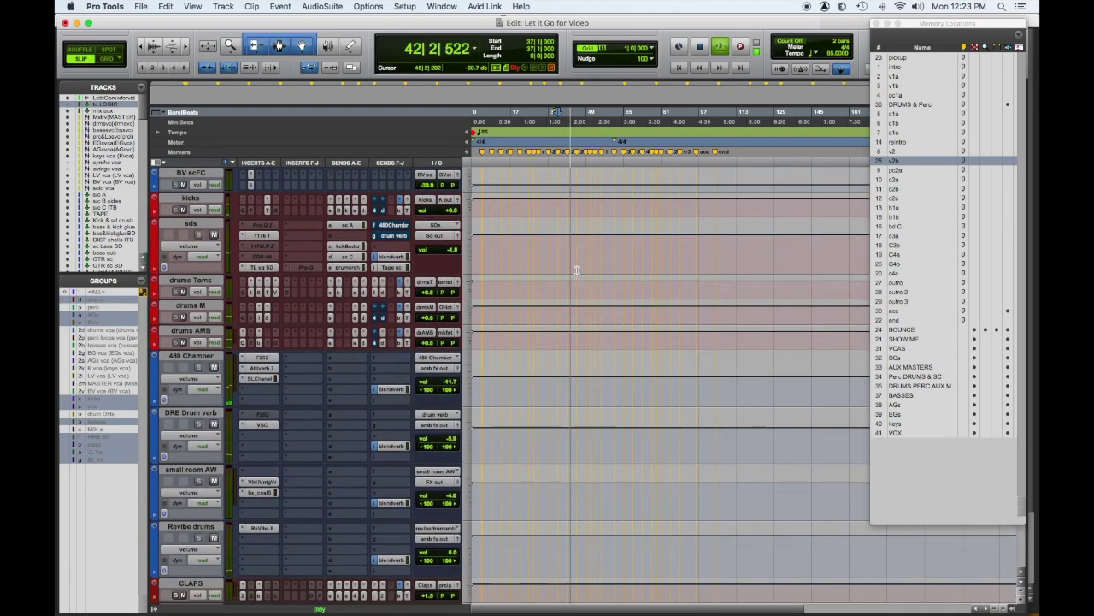
scroll(577, 271, "down", 5)
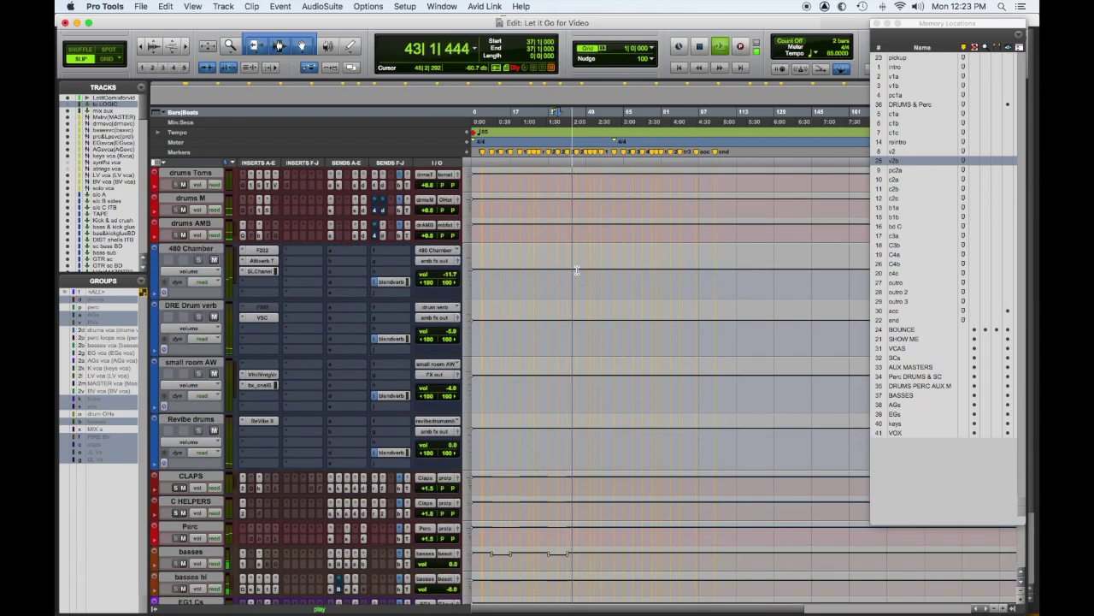
scroll(577, 270, "down", 4)
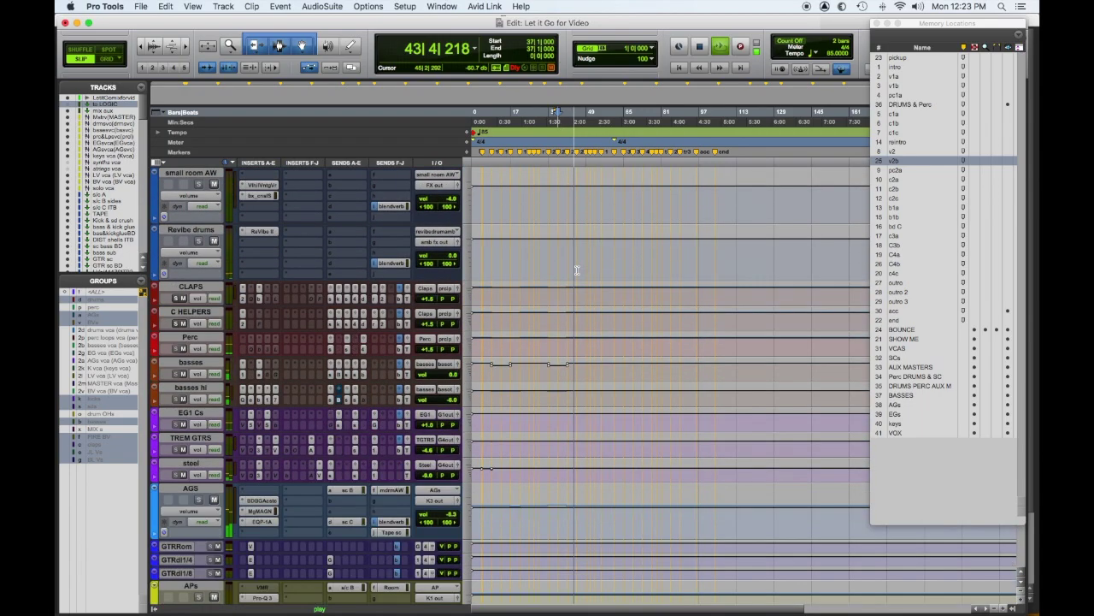
scroll(577, 270, "down", 5)
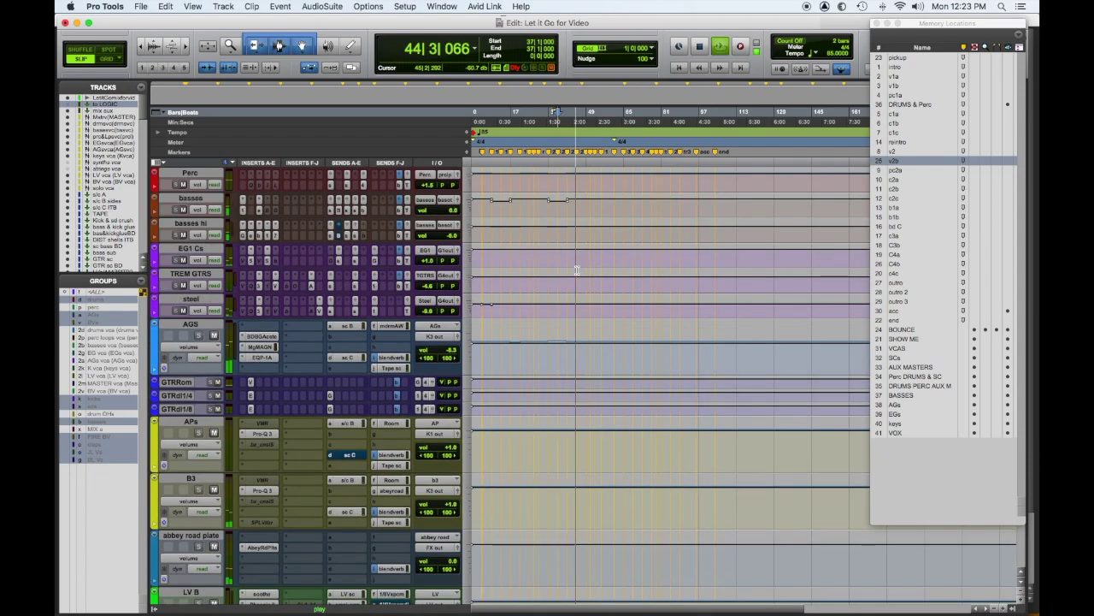
scroll(577, 270, "down", 5)
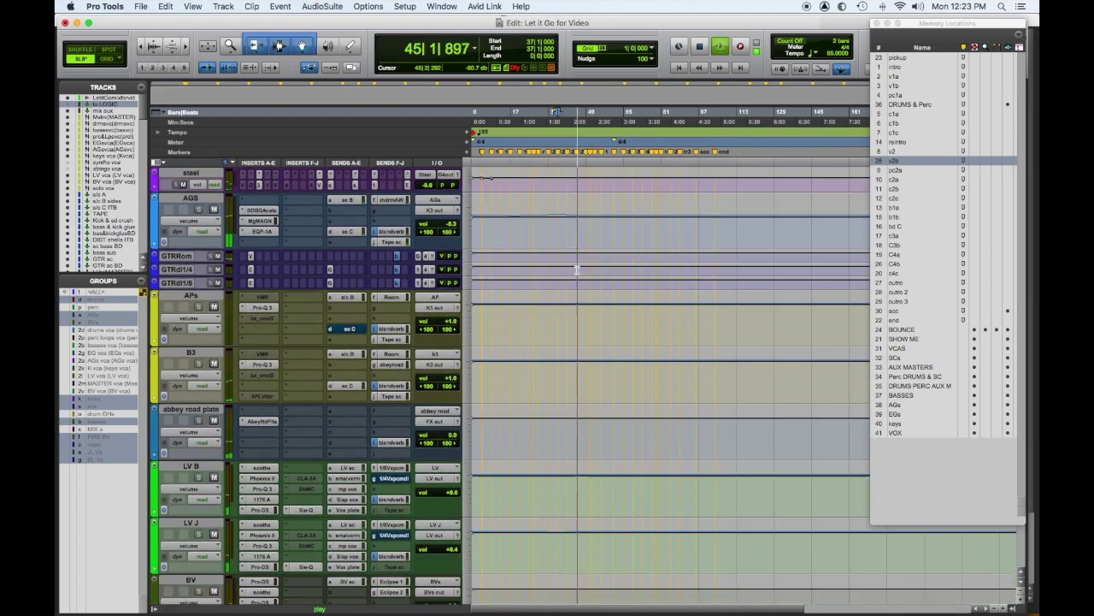
scroll(577, 270, "down", 5)
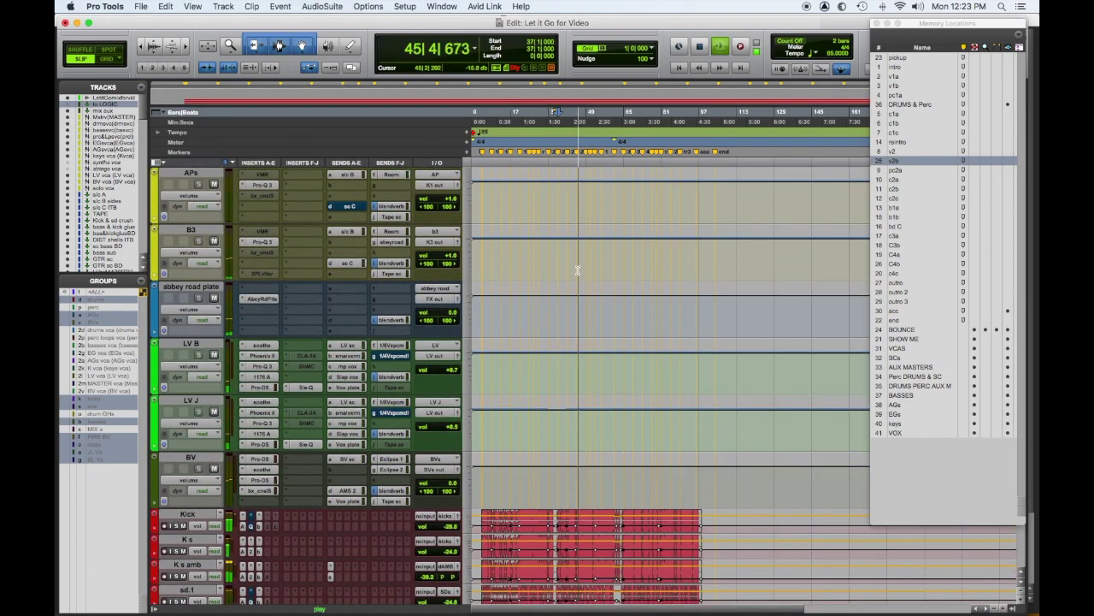
- Examine the audio tracks from Kick to AM Fire harm D, return to the mix print track, and stop playback
scroll(577, 270, "down", 5)
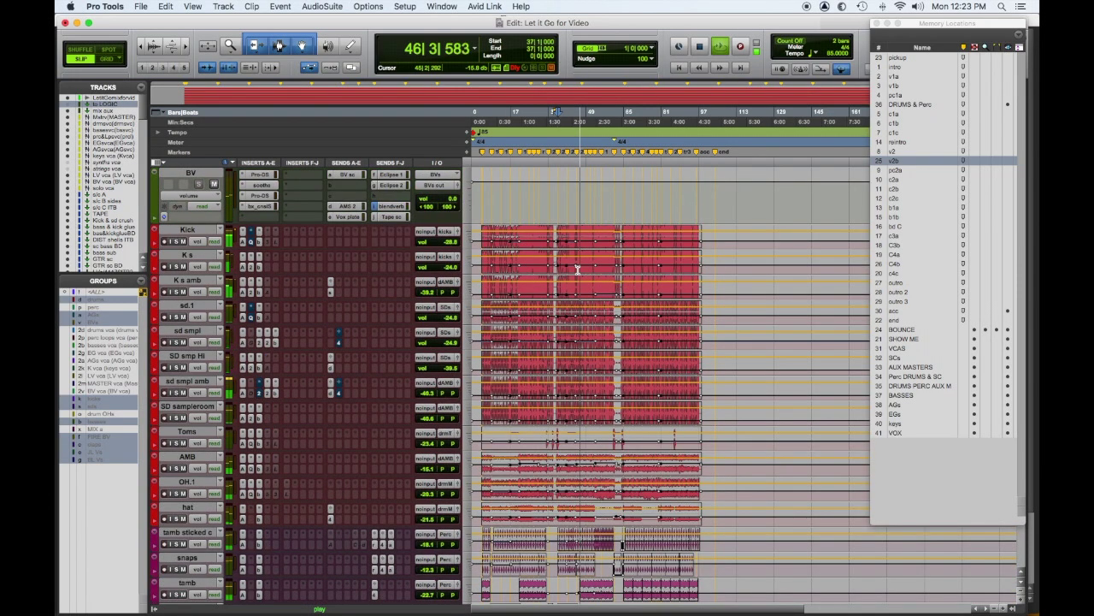
scroll(577, 270, "down", 5)
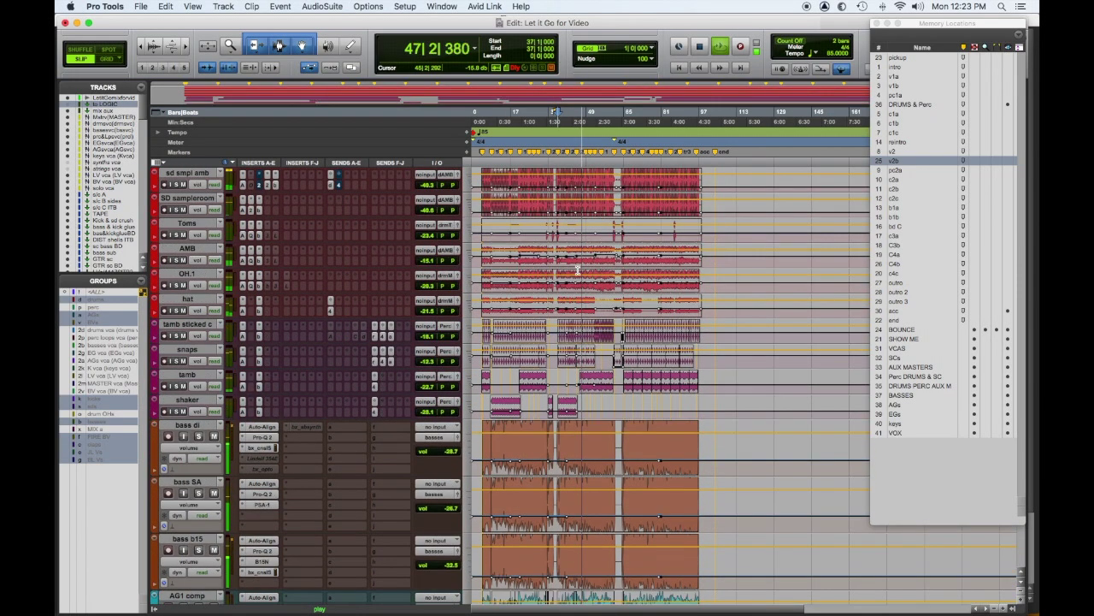
scroll(578, 271, "down", 4)
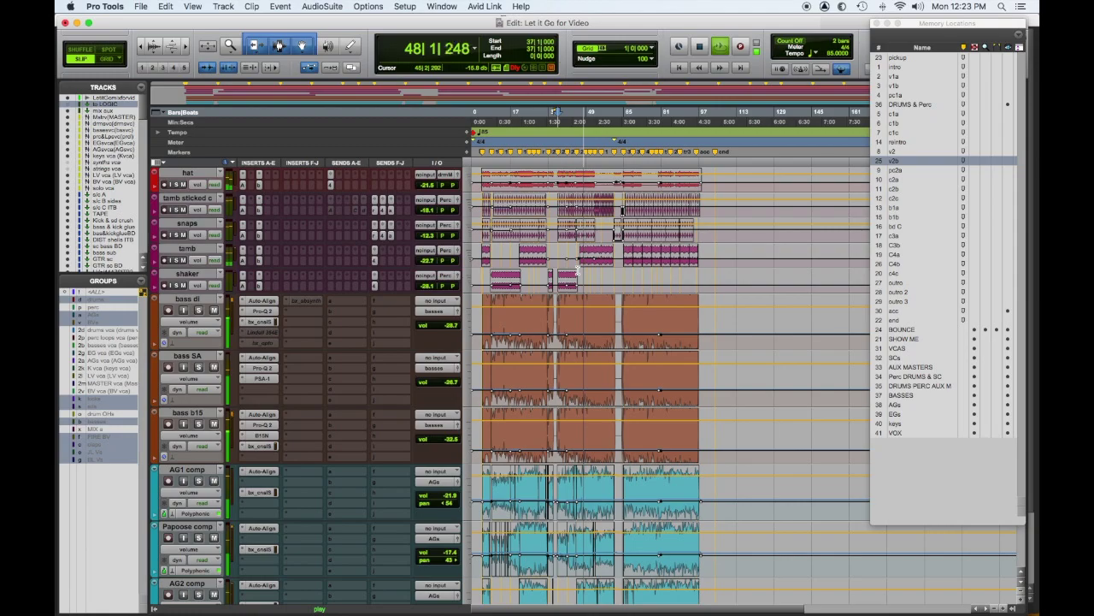
scroll(577, 270, "down", 4)
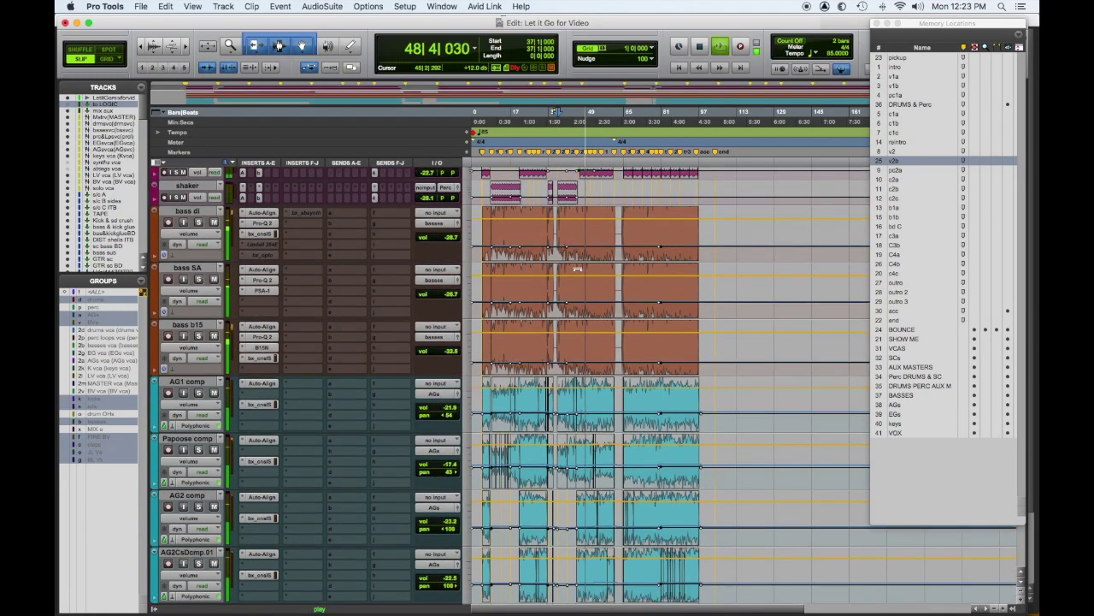
scroll(577, 270, "down", 4)
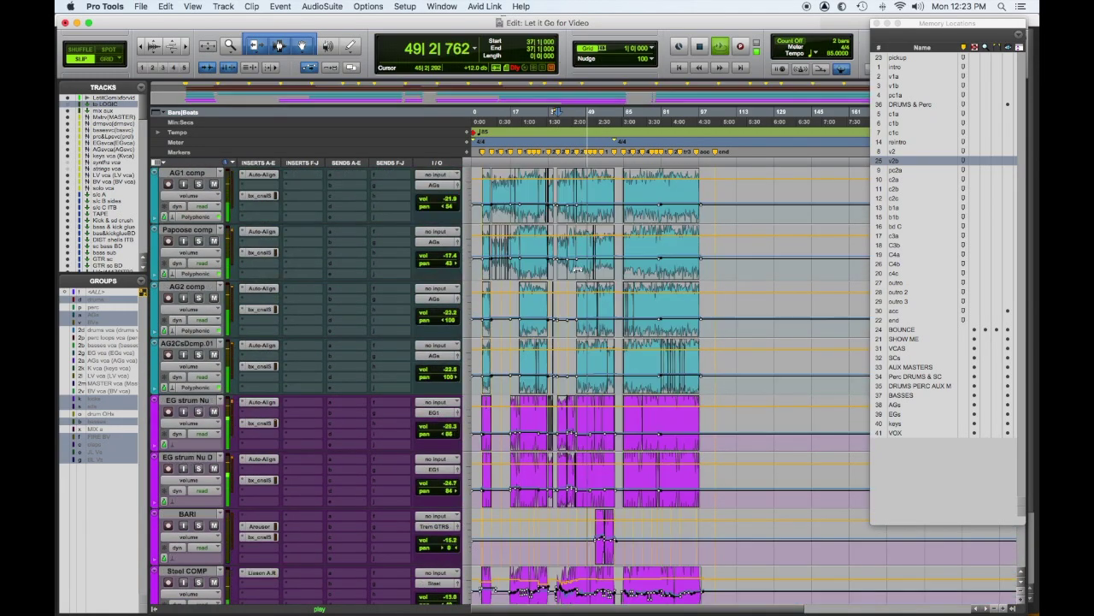
scroll(577, 270, "down", 5)
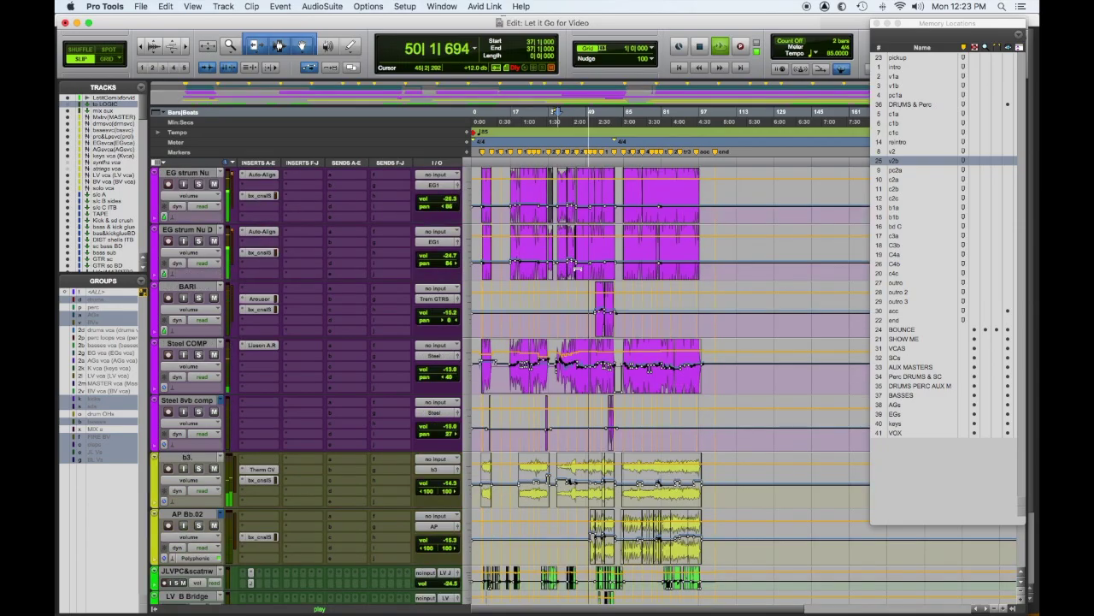
scroll(577, 270, "down", 4)
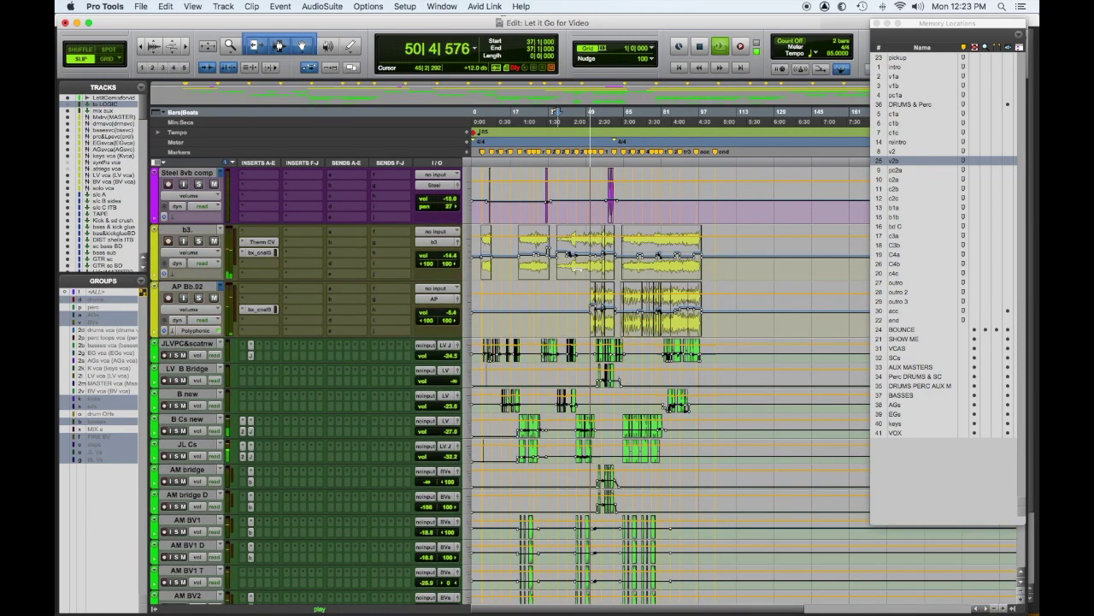
scroll(577, 271, "down", 5)
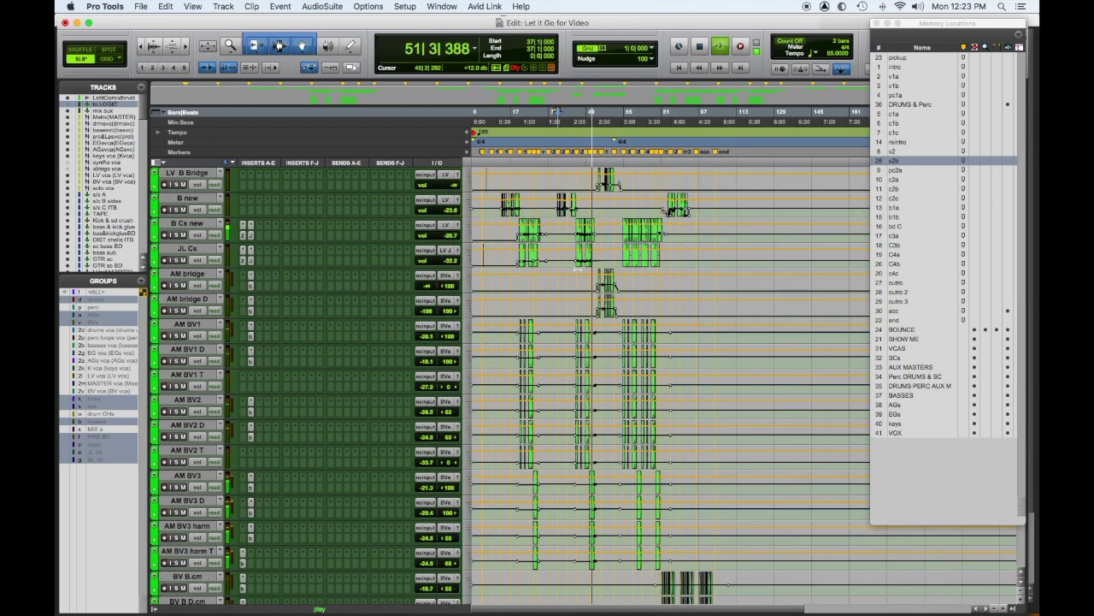
scroll(577, 270, "down", 5)
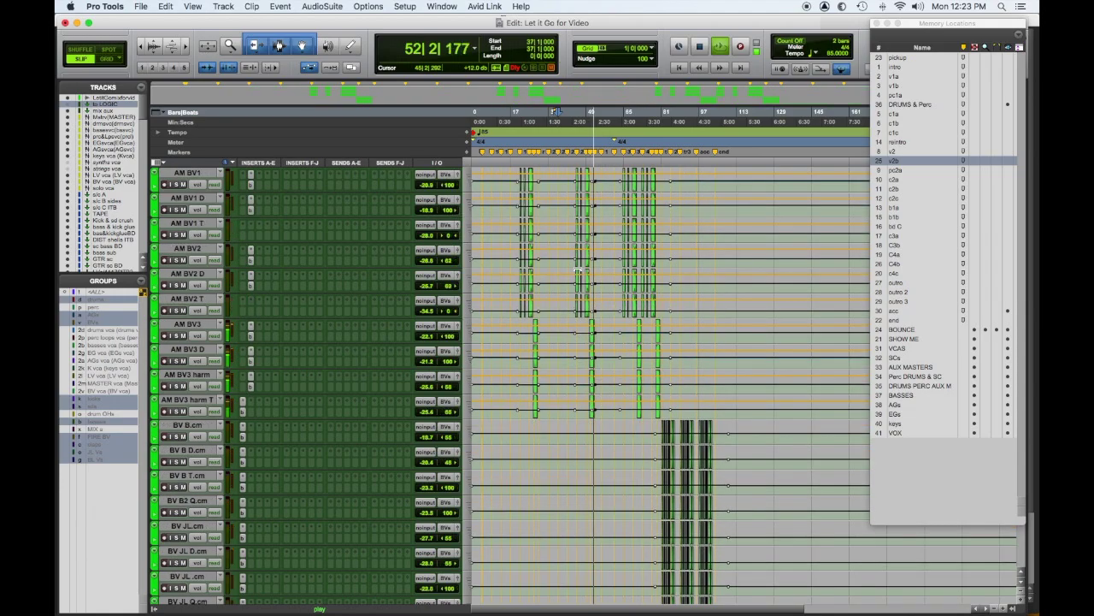
scroll(578, 270, "down", 4)
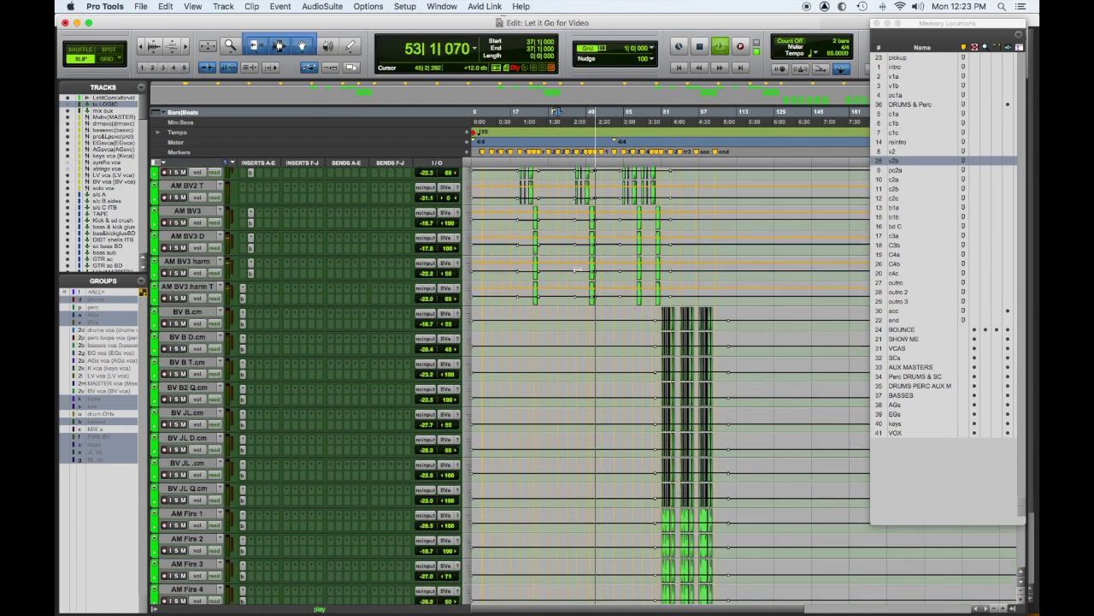
scroll(578, 271, "down", 2)
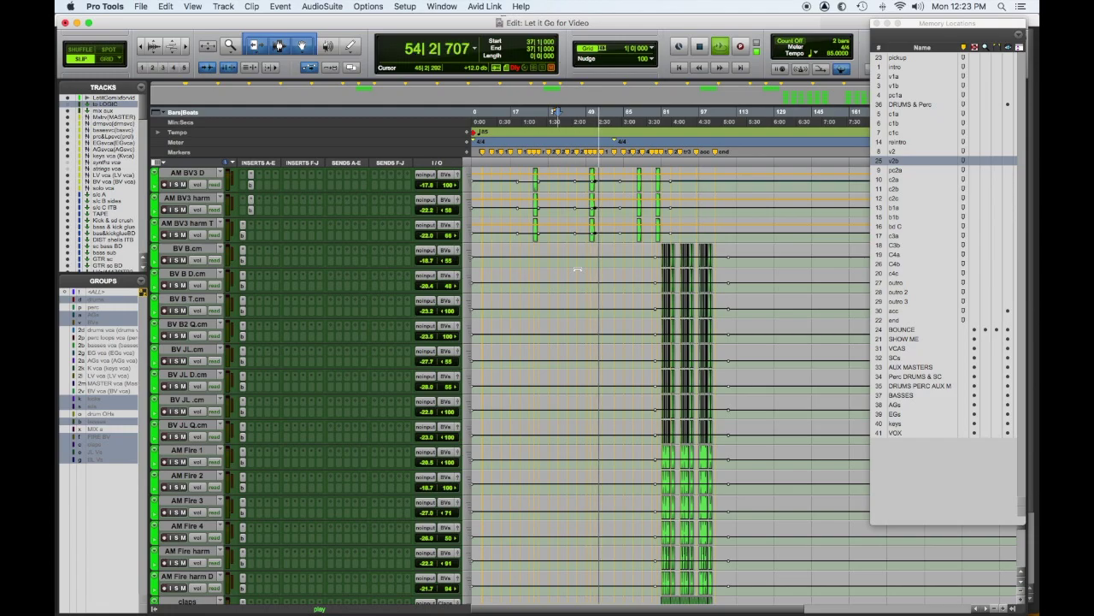
scroll(578, 270, "up", 10)
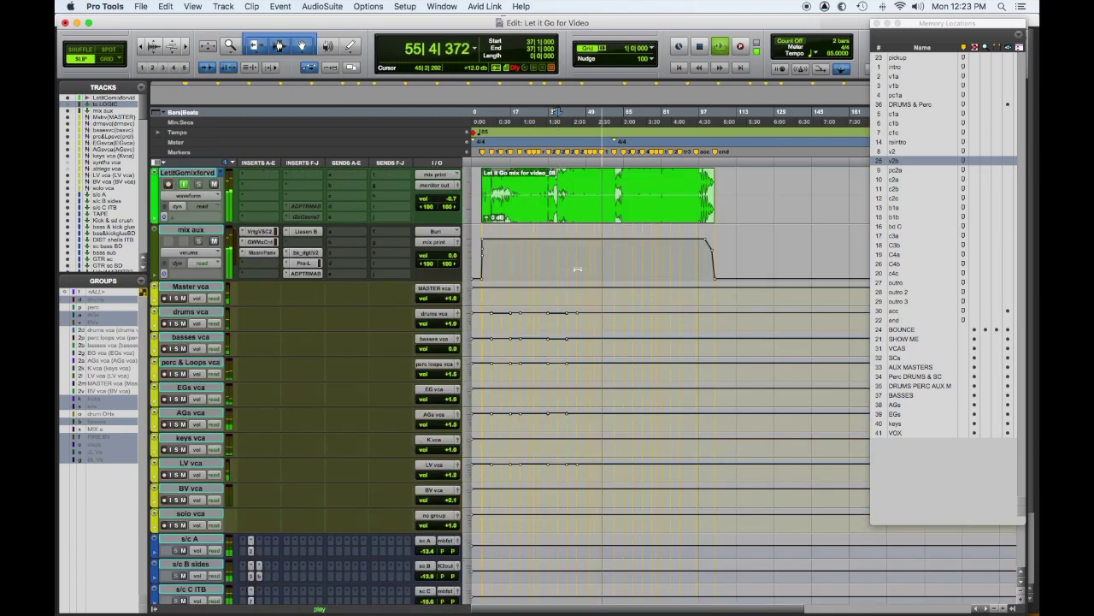
key("space")
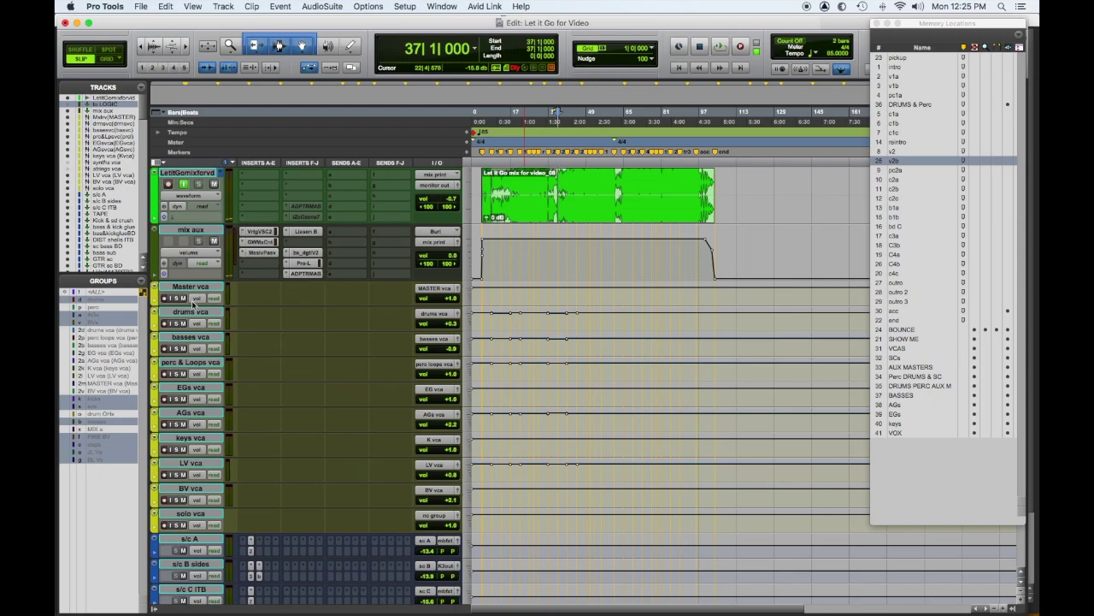
- Examine the VCA masters, the sidechain and parallel aux tracks, the drum submasters, and the drum reverb returns
scroll(219, 309, "down", 3)
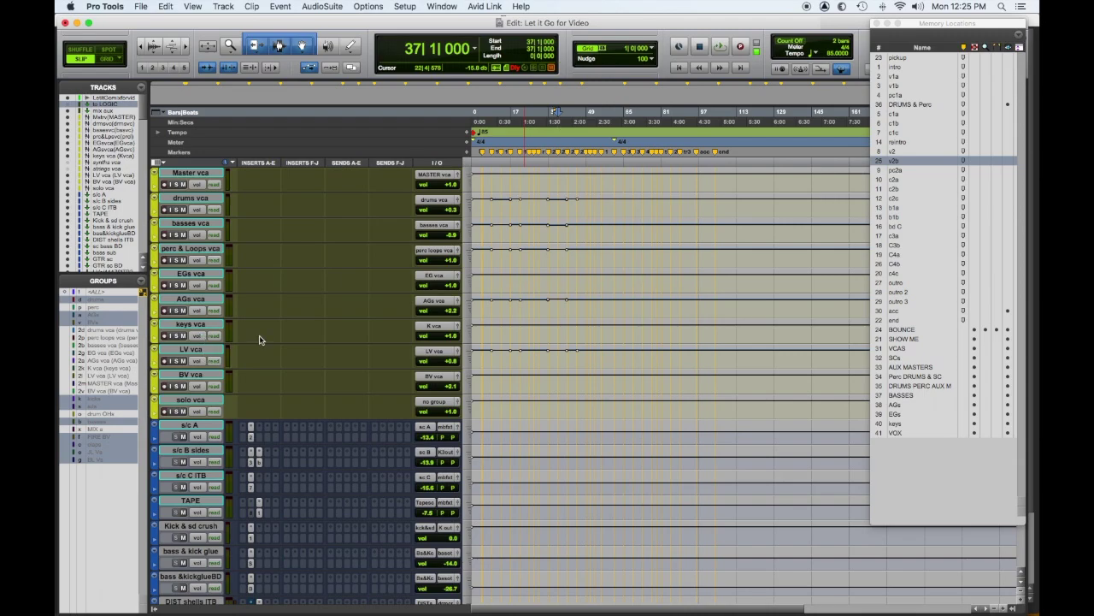
scroll(259, 339, "down", 8)
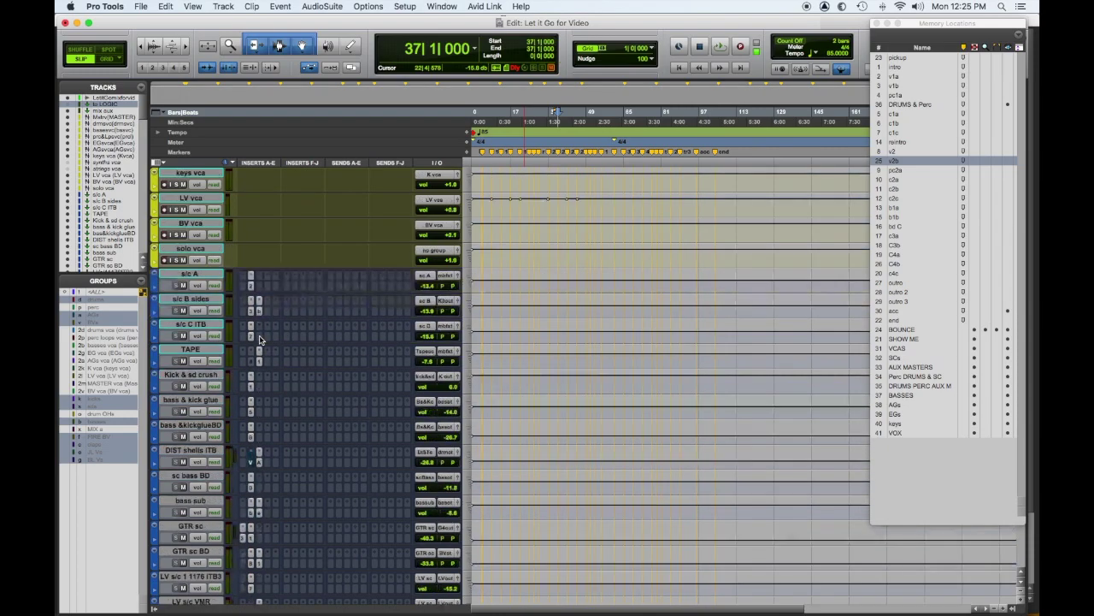
scroll(216, 304, "down", 2)
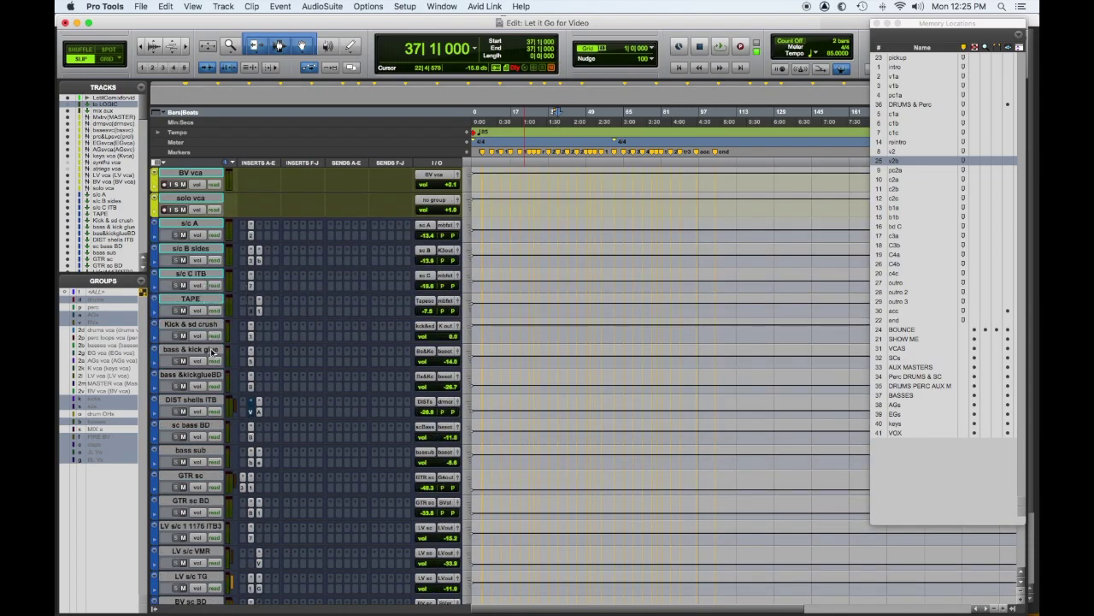
scroll(209, 324, "down", 5)
scroll(212, 352, "down", 9)
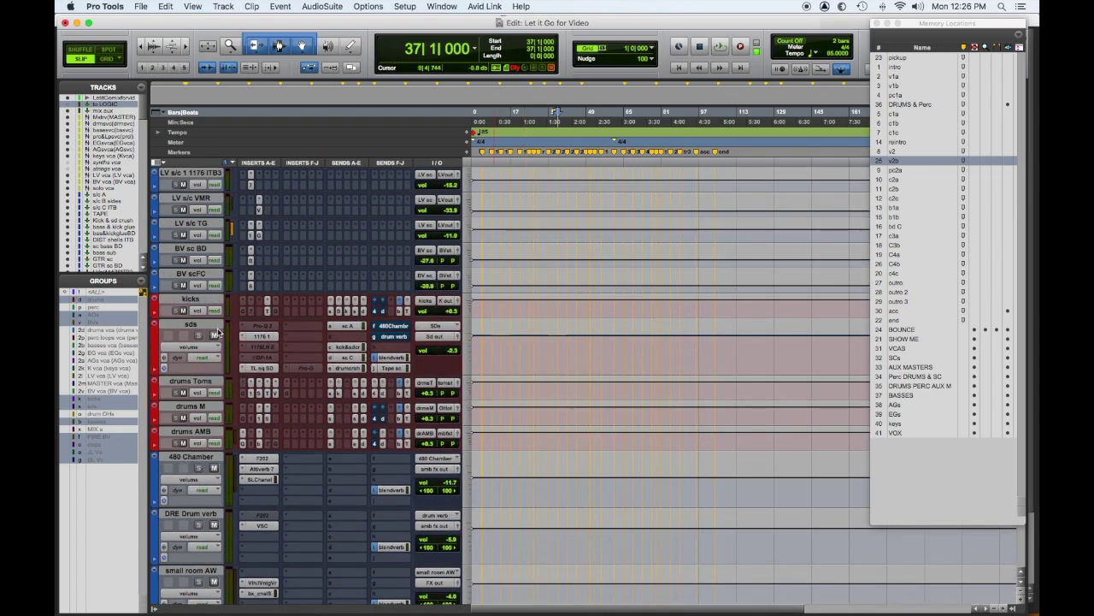
scroll(303, 375, "down", 2)
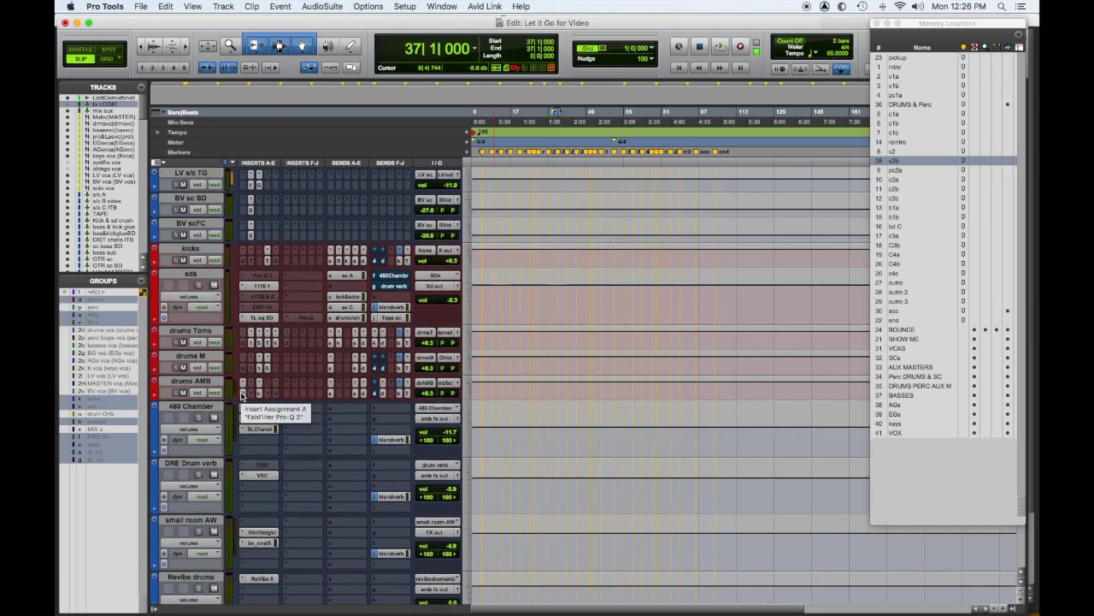
scroll(244, 395, "down", 9)
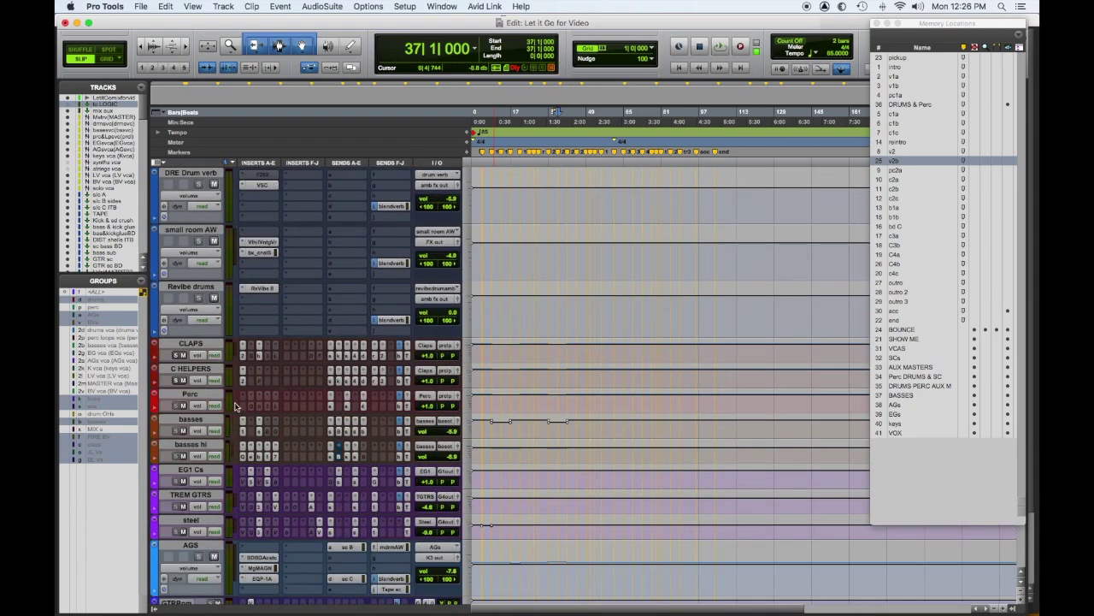
scroll(238, 407, "down", 2)
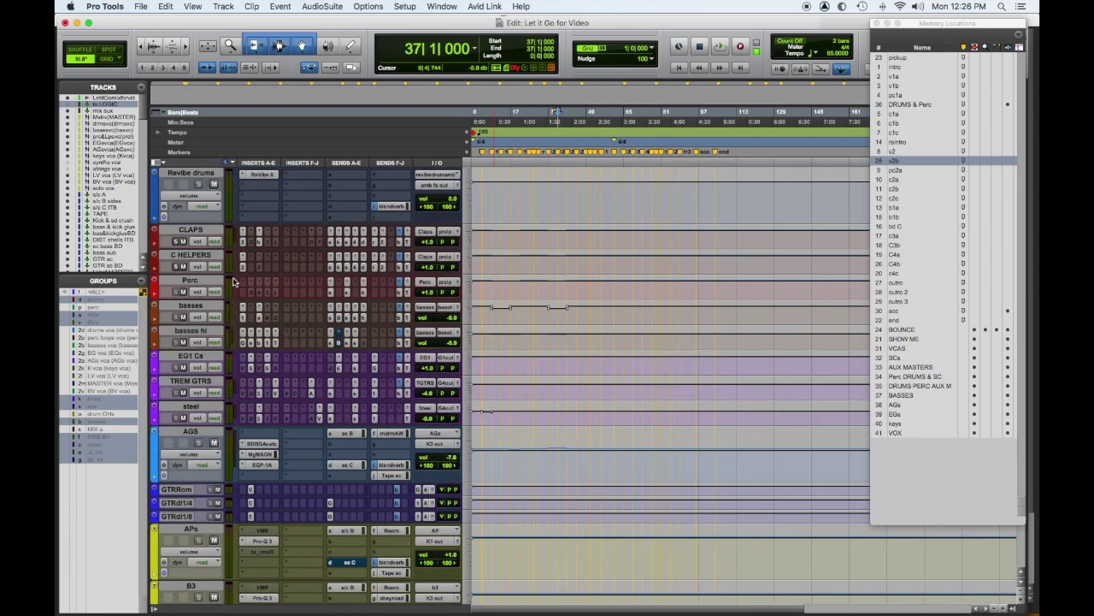
- Examine the bass, guitar, keys, abbey road plate, lead vocal and BV aux tracks down to the Kick audio track
scroll(304, 333, "down", 3)
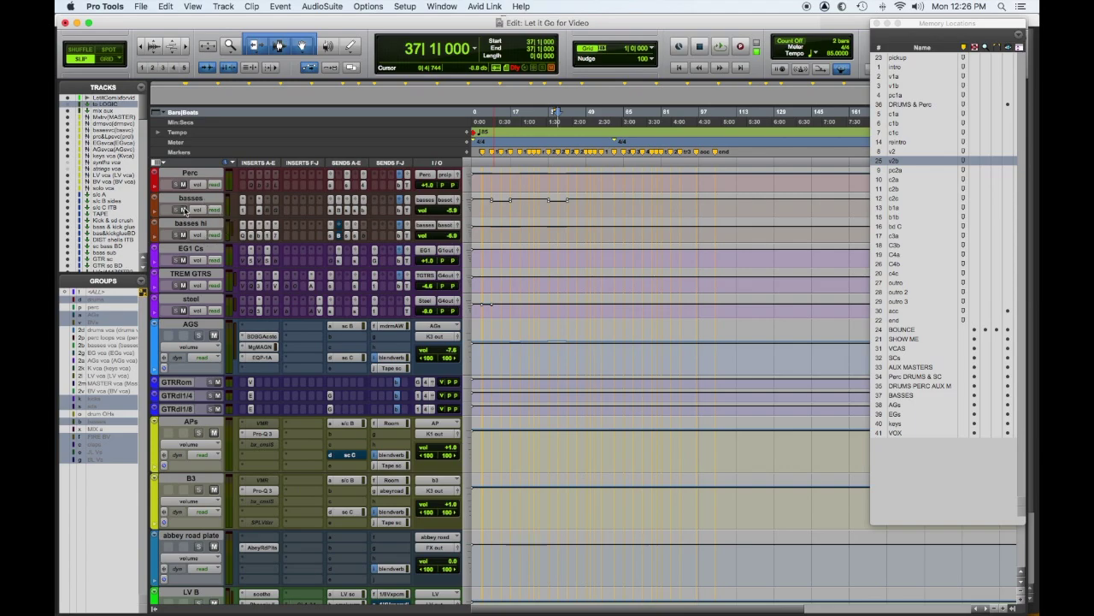
scroll(248, 342, "down", 2)
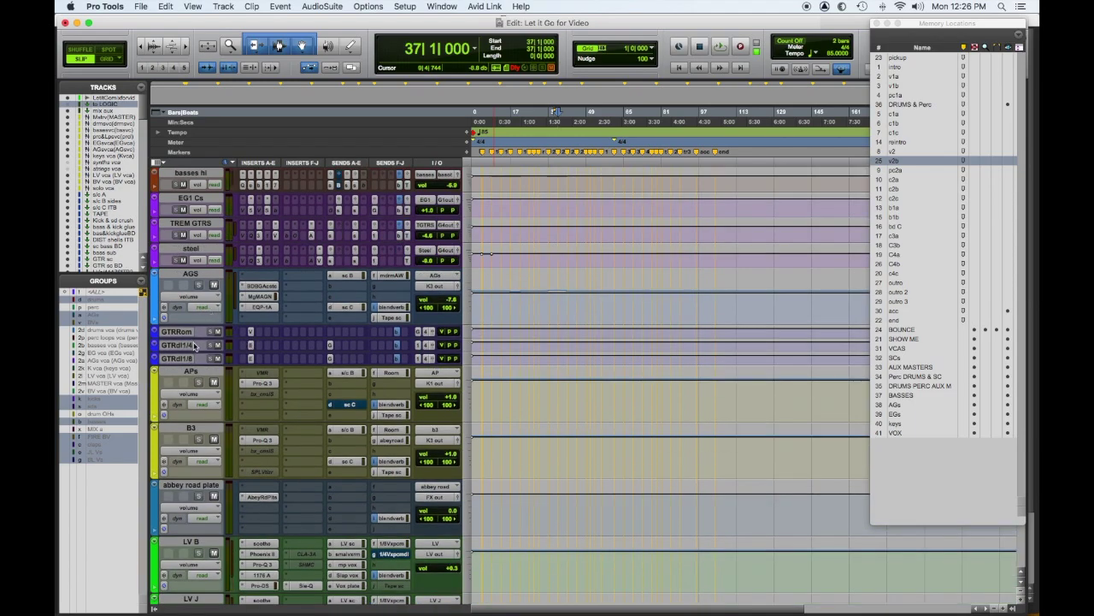
scroll(195, 348, "down", 5)
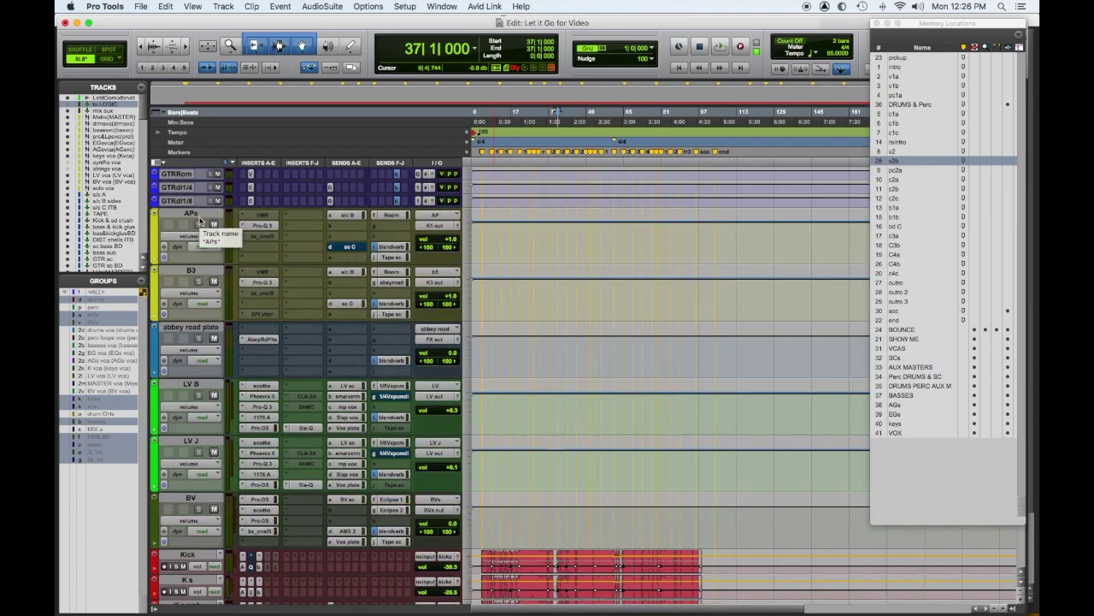
scroll(313, 372, "down", 1)
scroll(313, 372, "down", 1)
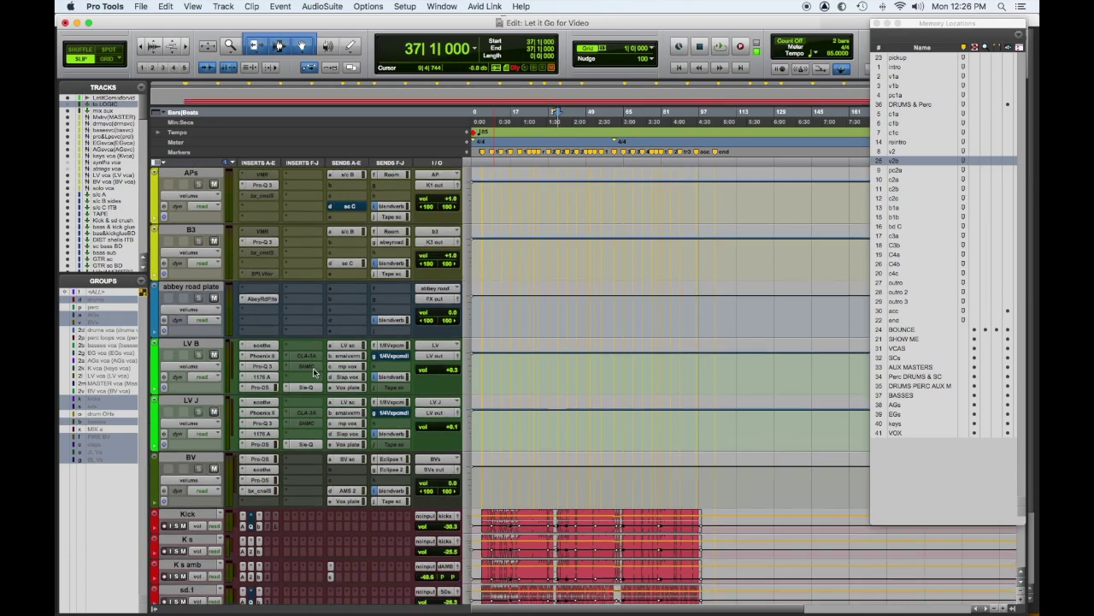
scroll(267, 342, "down", 4)
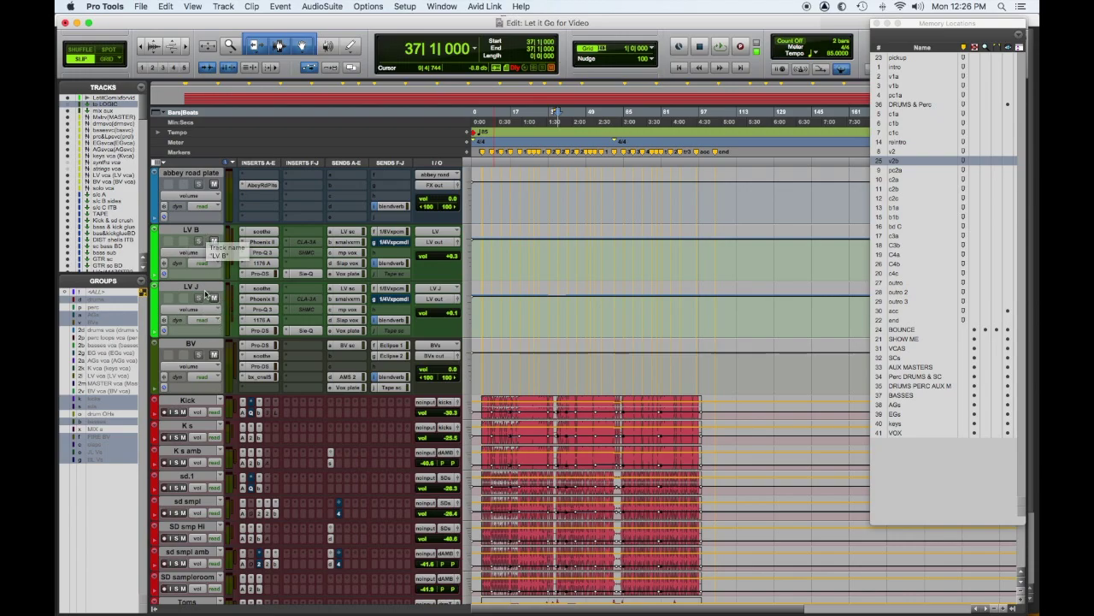
scroll(205, 295, "down", 5)
scroll(203, 301, "up", 4)
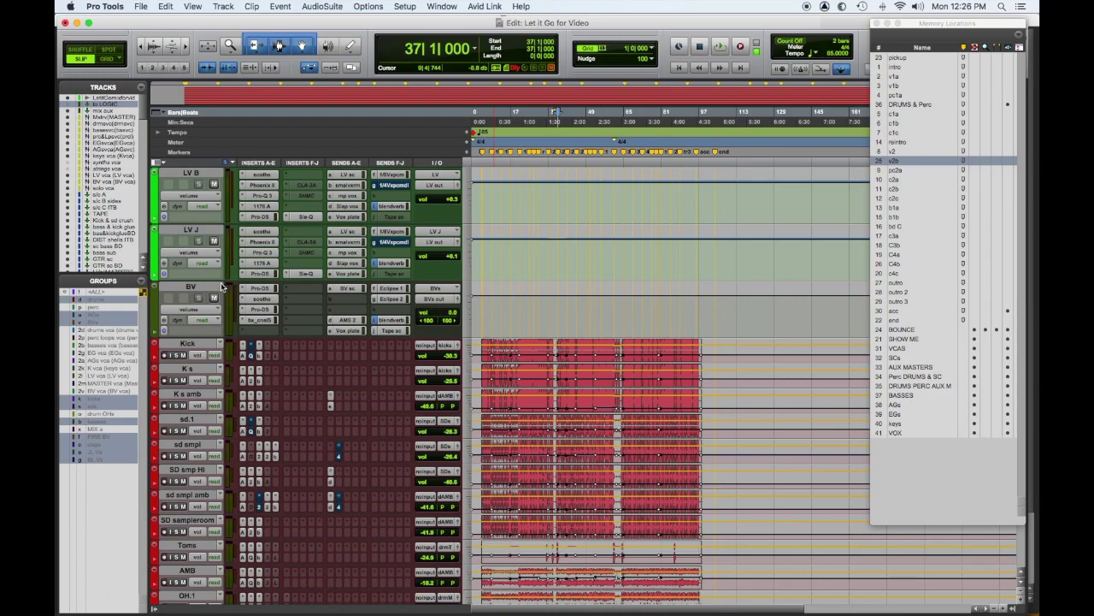
scroll(261, 336, "down", 2)
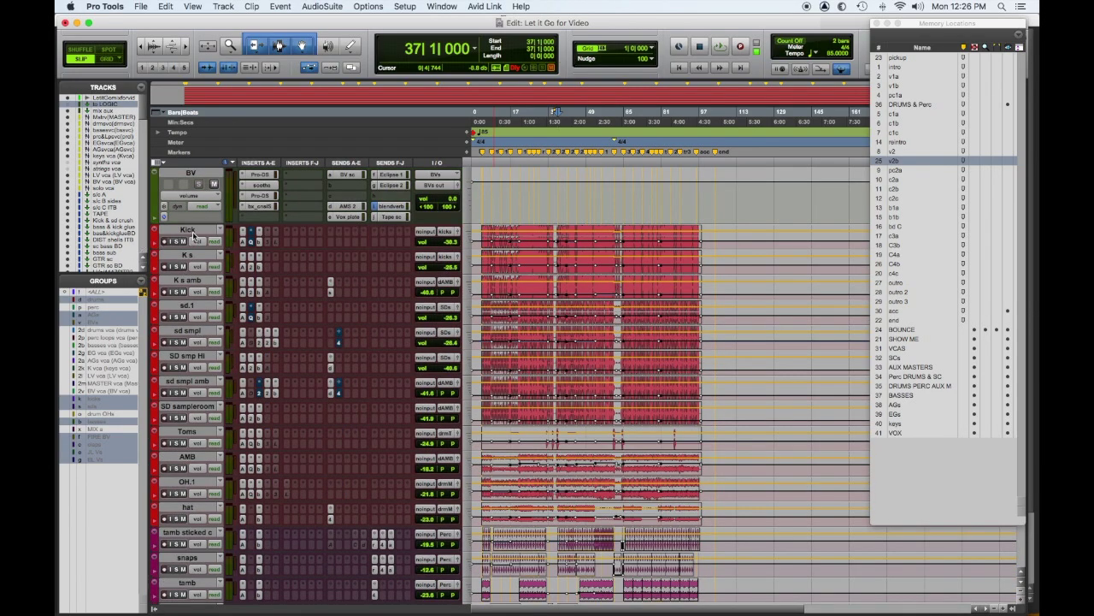
- Examine the drum and percussion audio tracks from Kick down to shaker, including their inserts, sends and outputs
scroll(191, 257, "down", 2)
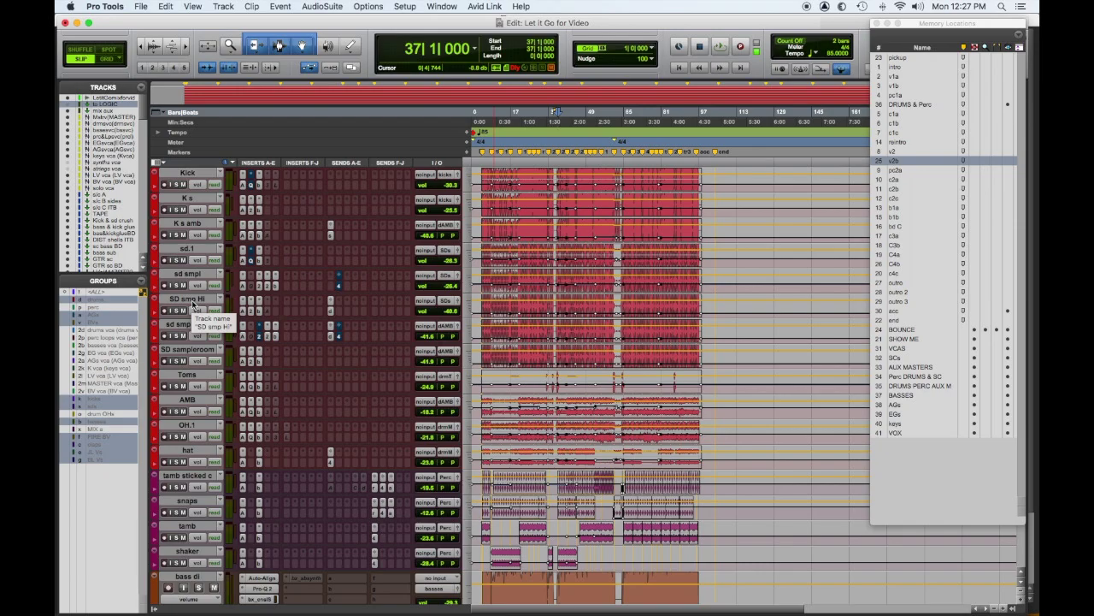
scroll(214, 328, "down", 2)
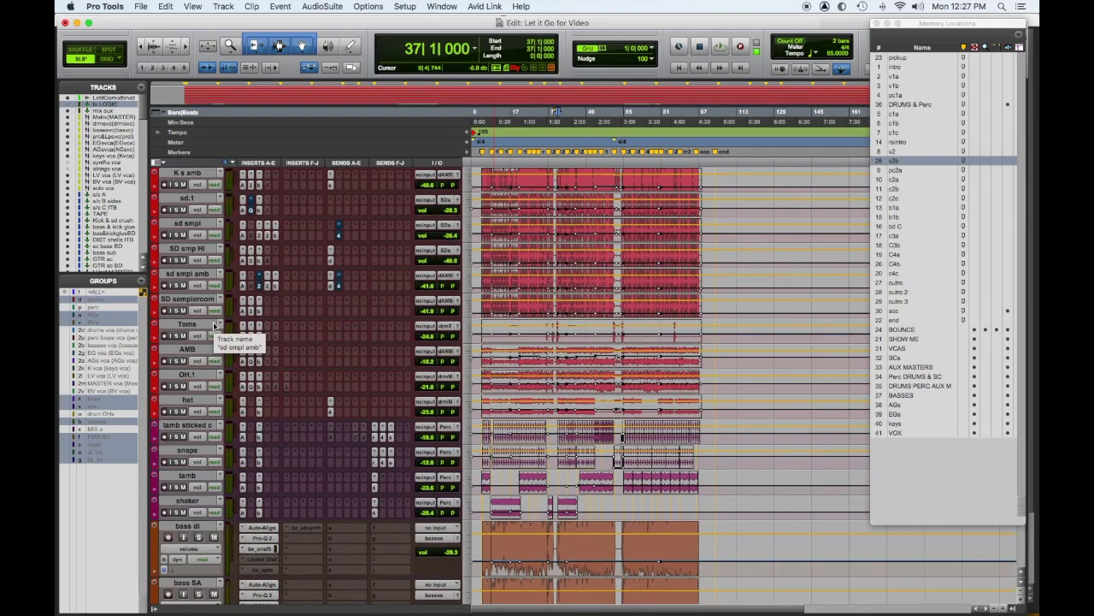
scroll(213, 327, "down", 1)
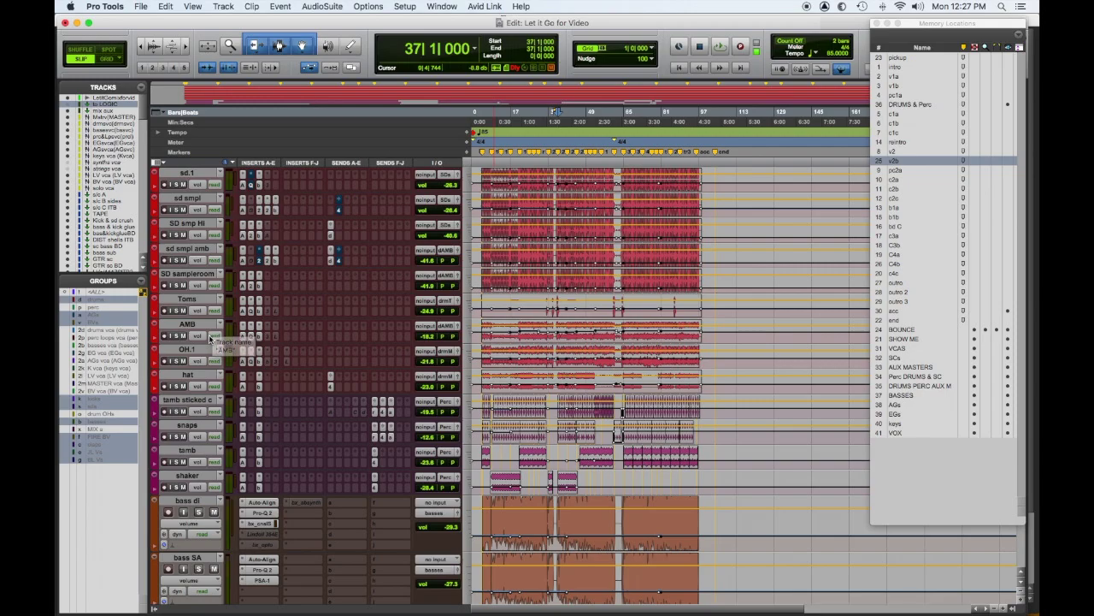
scroll(206, 330, "down", 2)
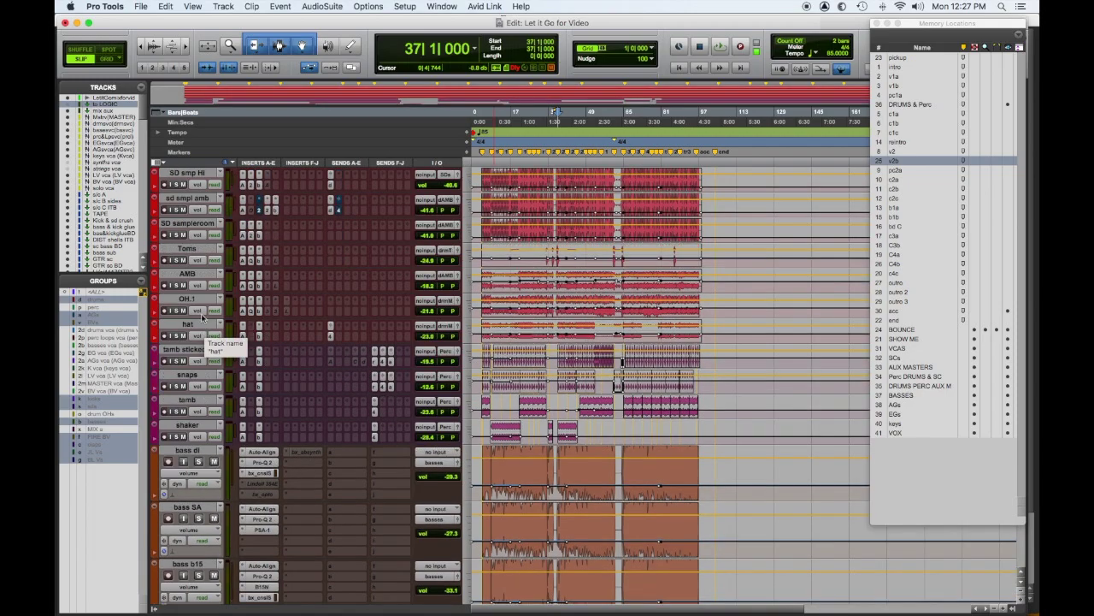
scroll(214, 332, "down", 2)
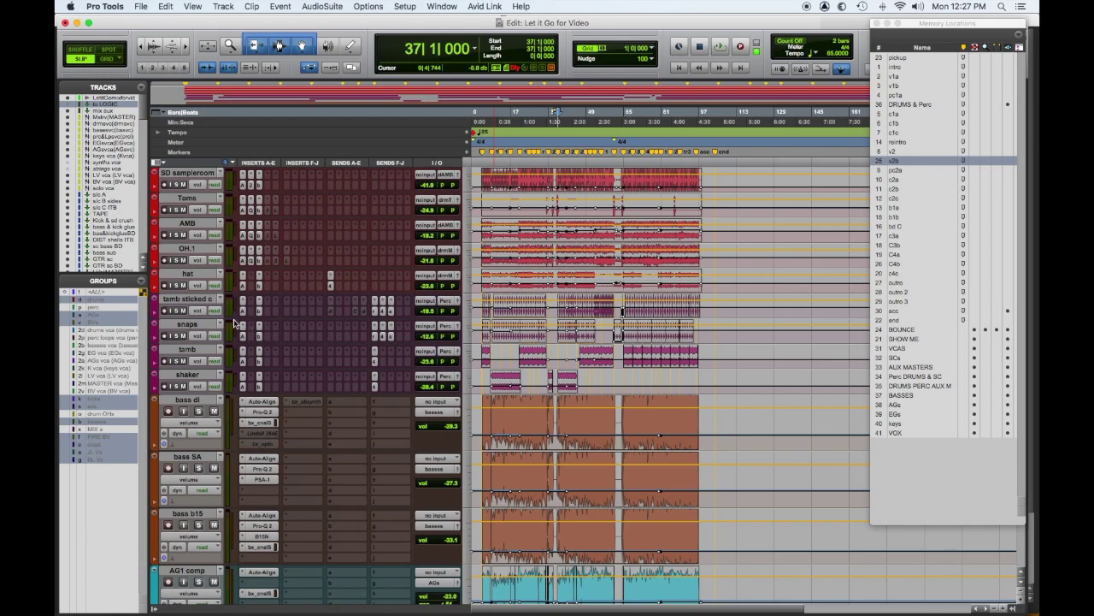
scroll(282, 350, "down", 1)
scroll(282, 350, "down", 3)
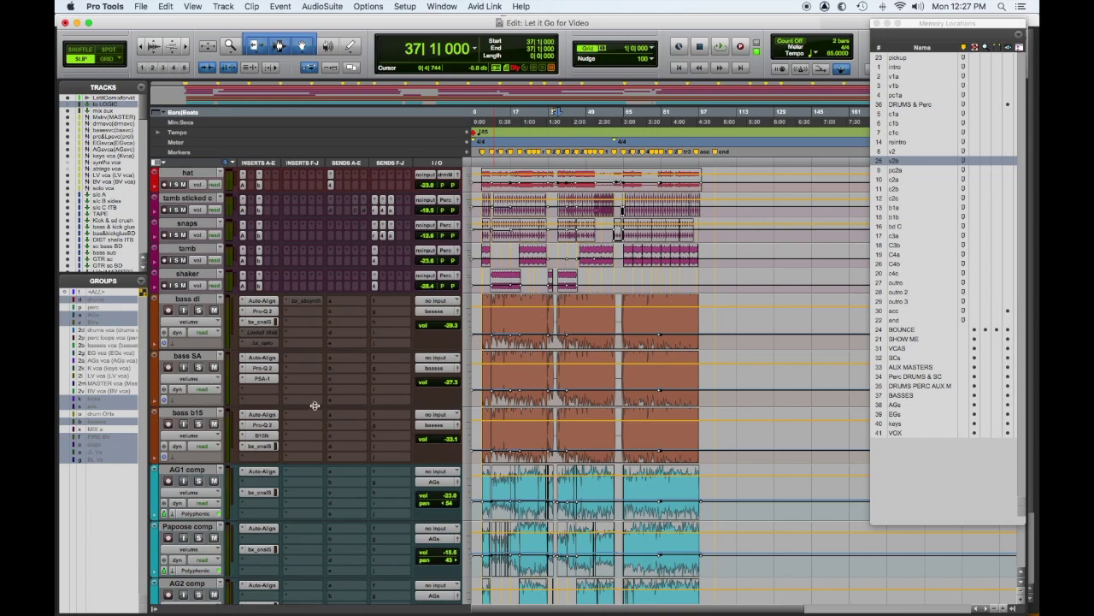
- Examine the bass, acoustic and electric guitar, steel, keys, vocal and claps audio tracks down to the effects returns below them
scroll(325, 405, "down", 5)
scroll(325, 408, "down", 1)
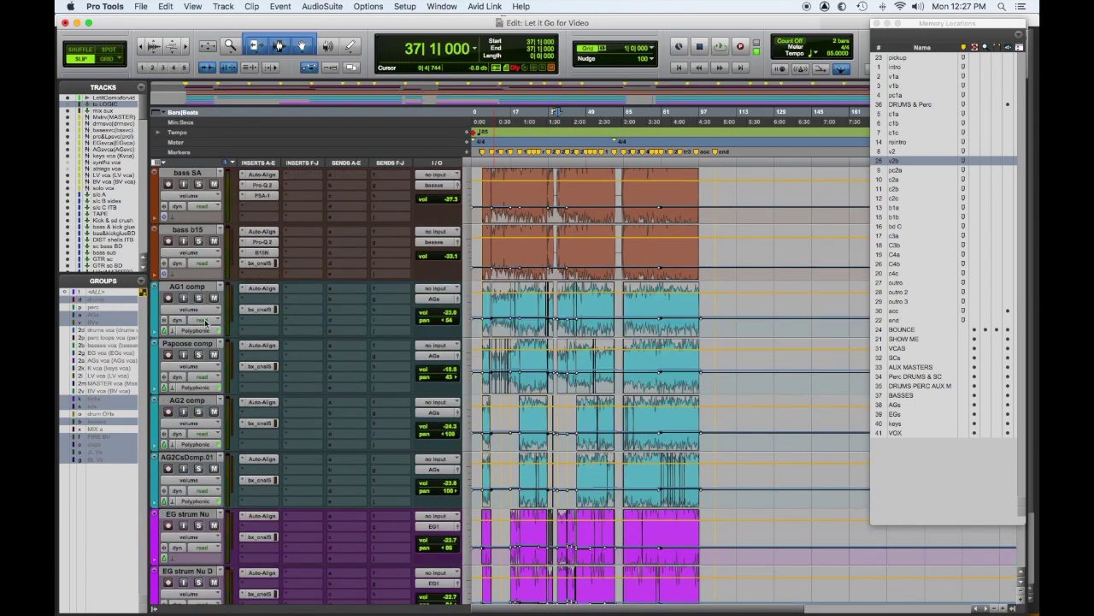
scroll(278, 462, "down", 4)
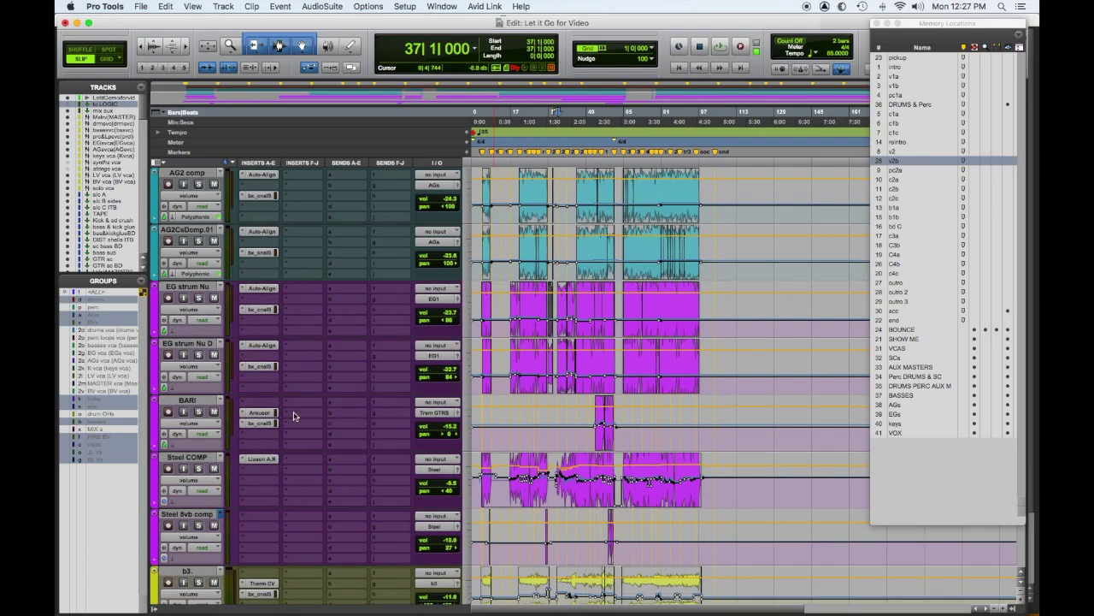
scroll(293, 416, "down", 5)
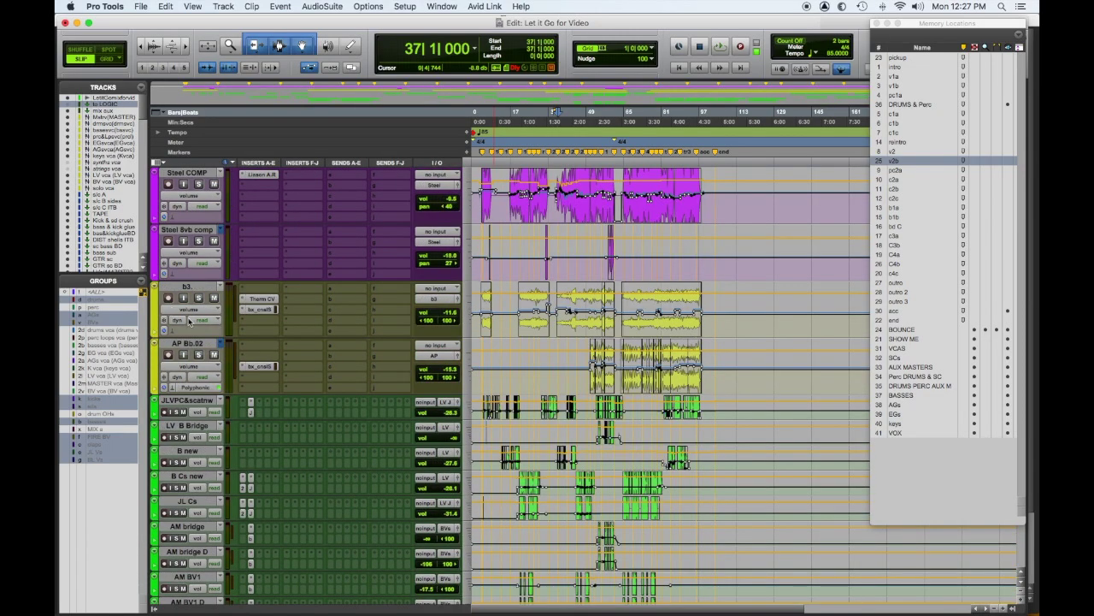
scroll(252, 379, "down", 15)
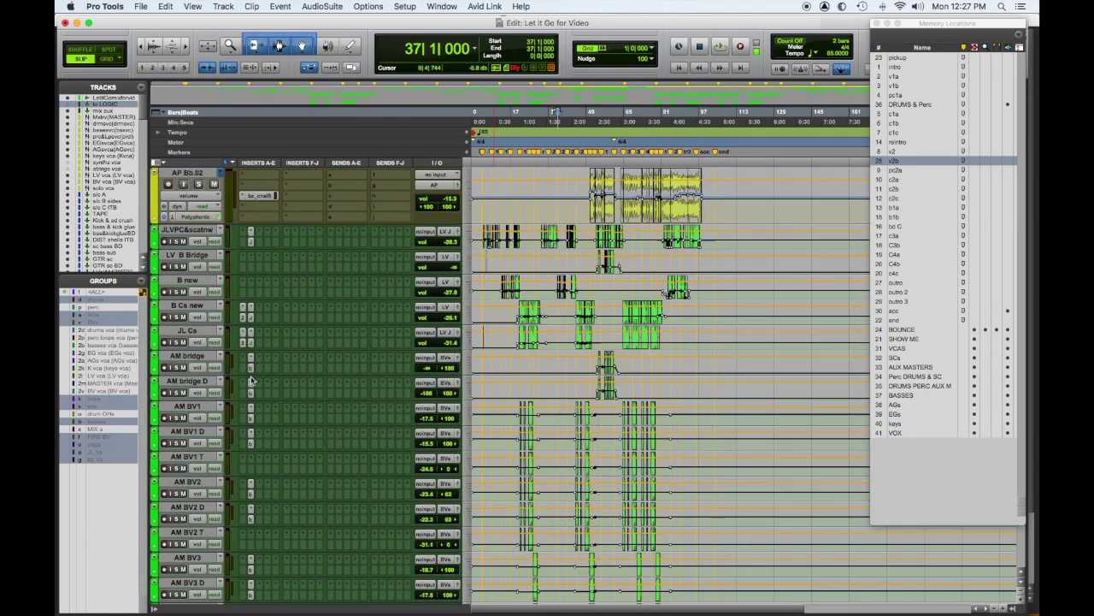
scroll(249, 383, "down", 10)
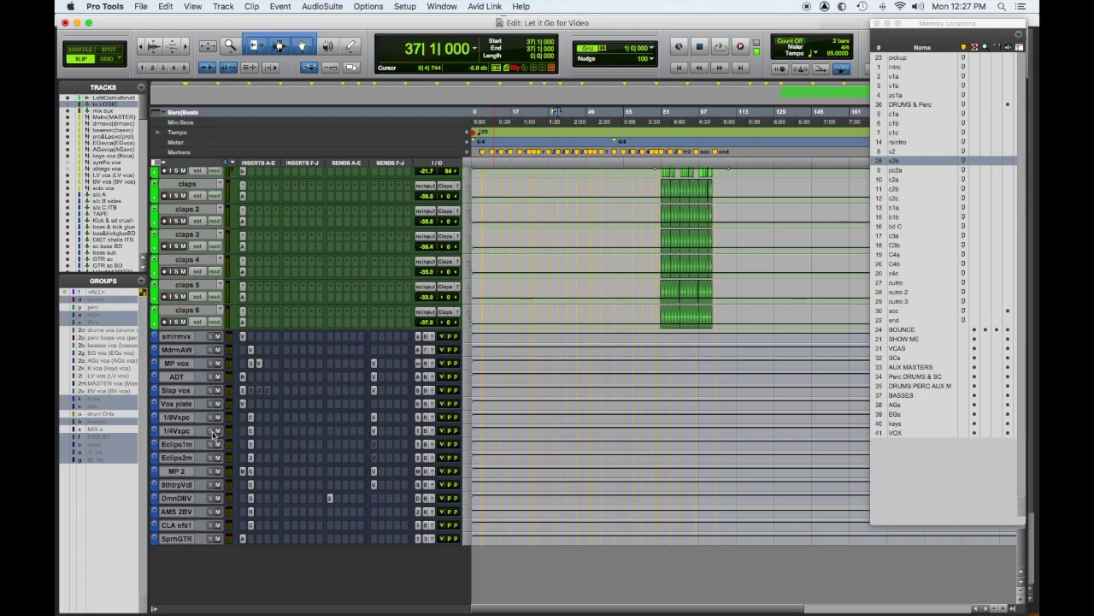
- Go back up through the session to the mix print, mix aux and VCA master tracks
scroll(215, 436, "up", 15)
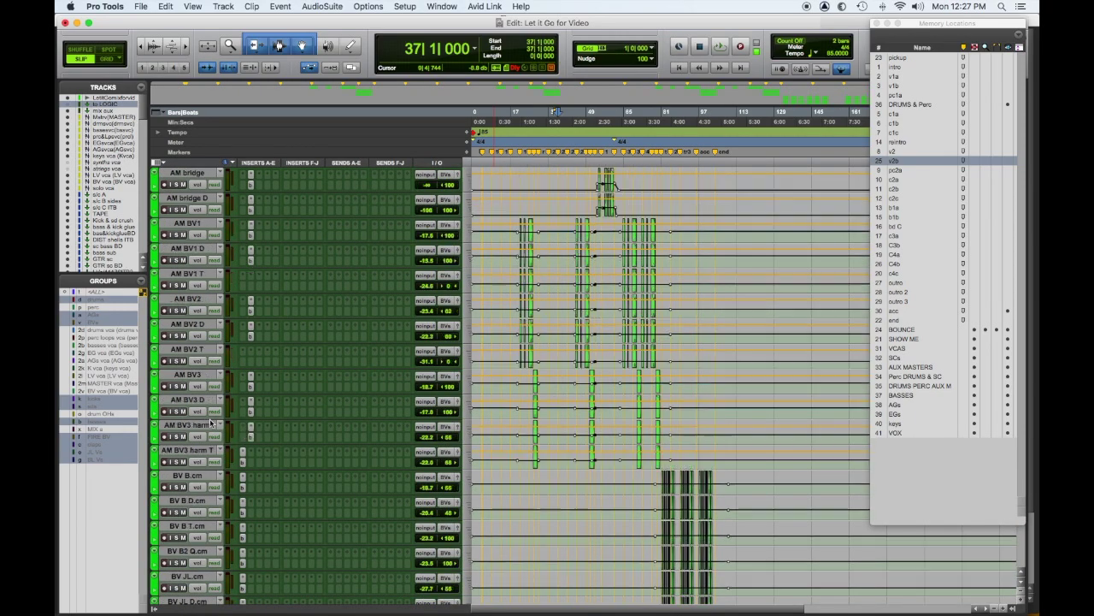
scroll(210, 424, "up", 5)
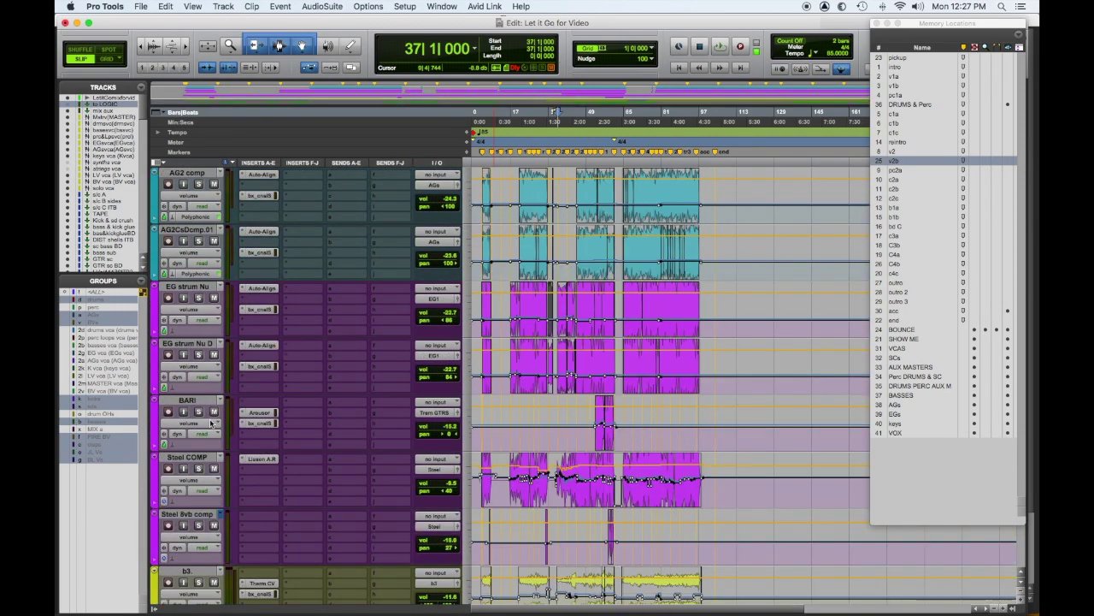
scroll(206, 426, "up", 15)
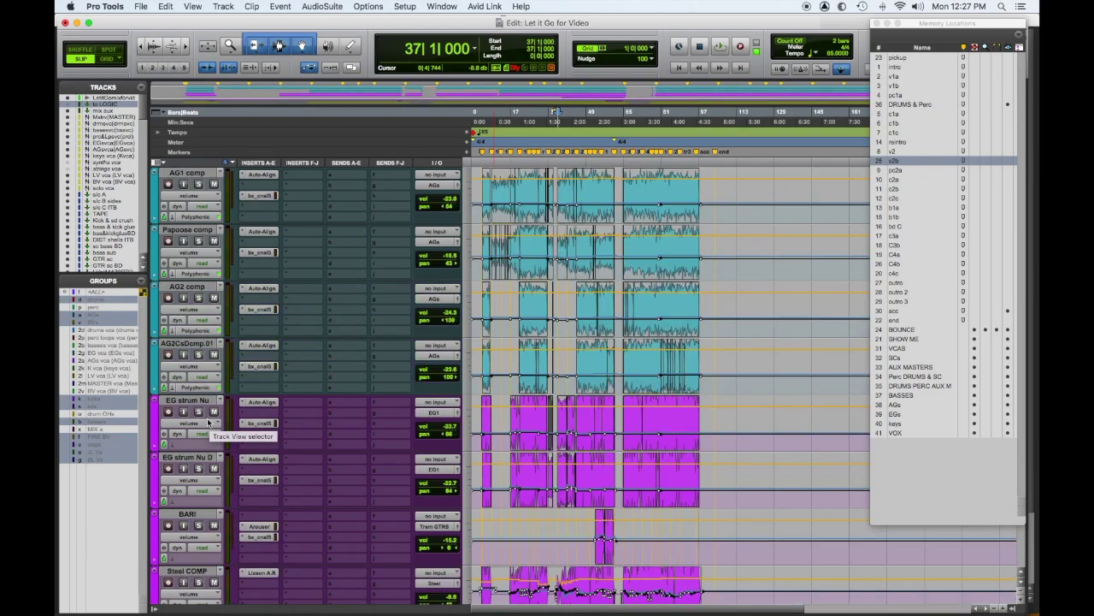
scroll(202, 430, "up", 15)
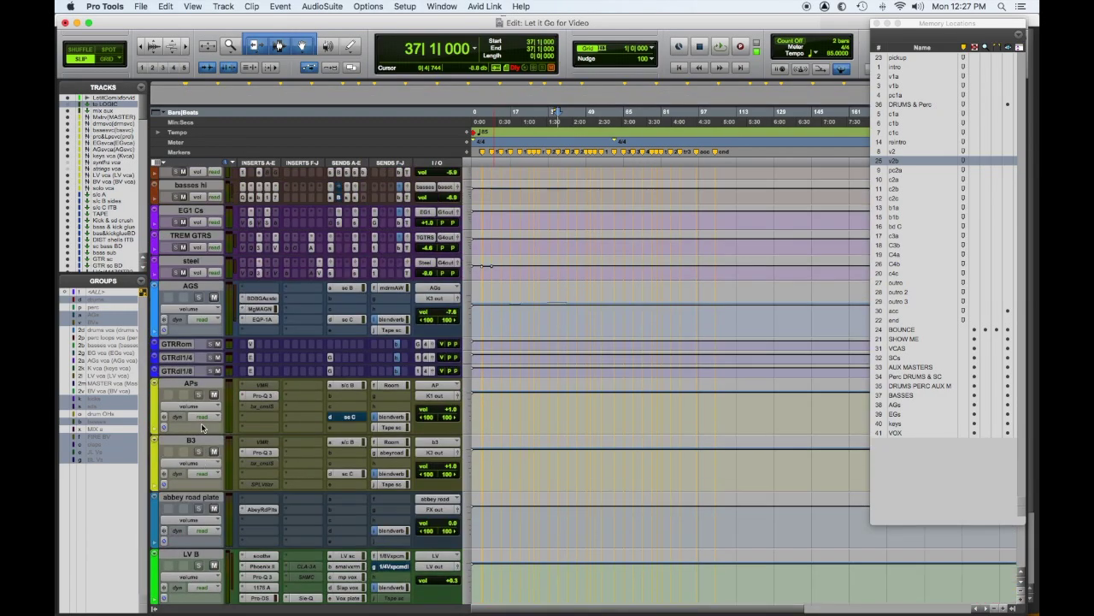
scroll(209, 423, "up", 10)
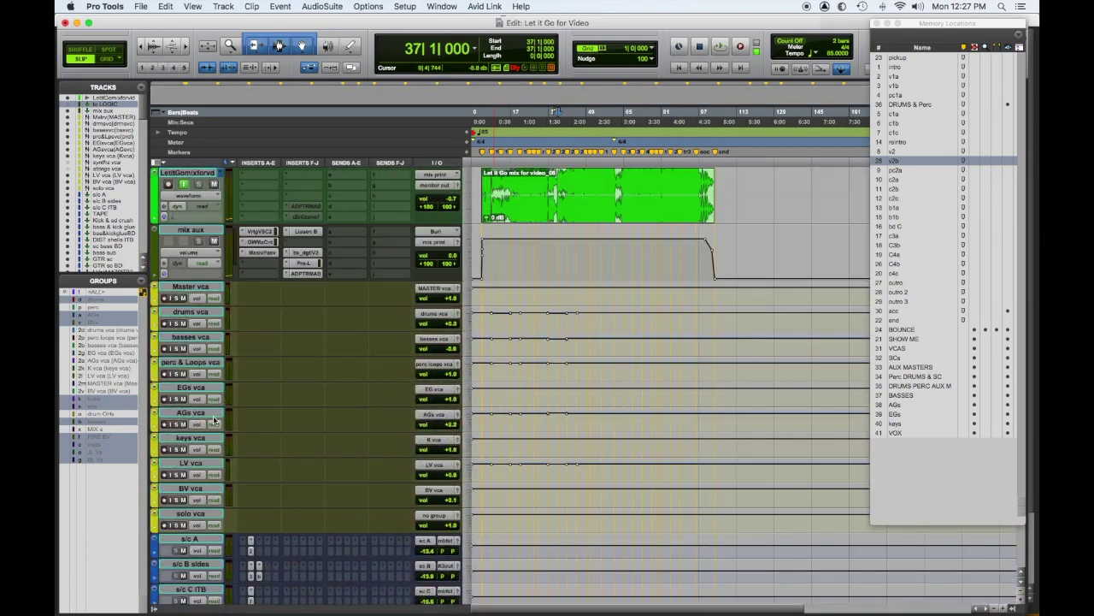
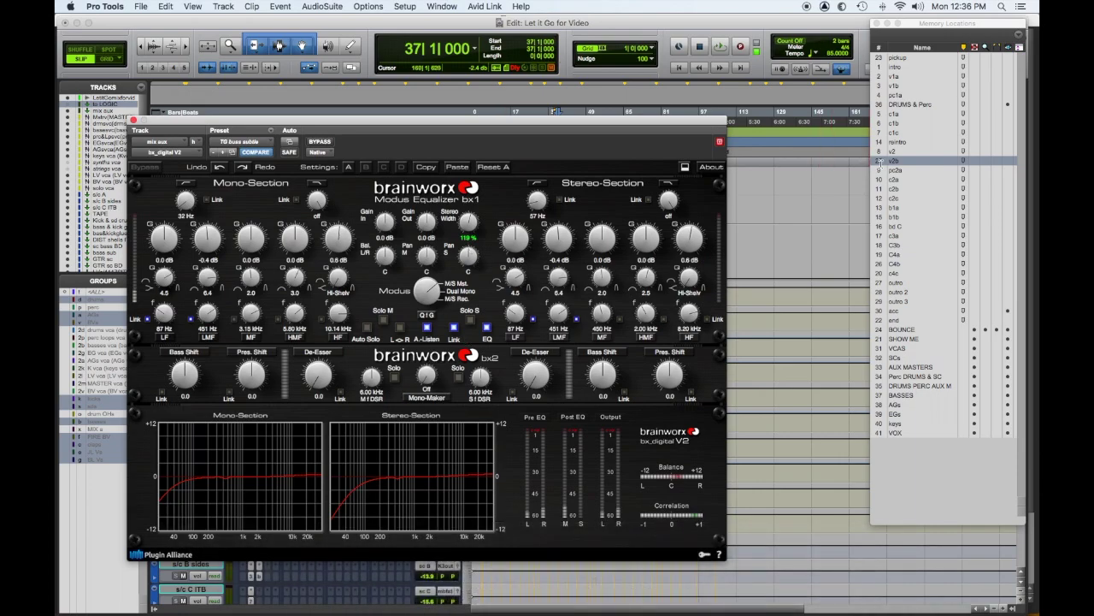
- Move the playback position to the c2b memory location and inspect the FabFilter Pro-L limiter on the mix aux
left_click(909, 153)
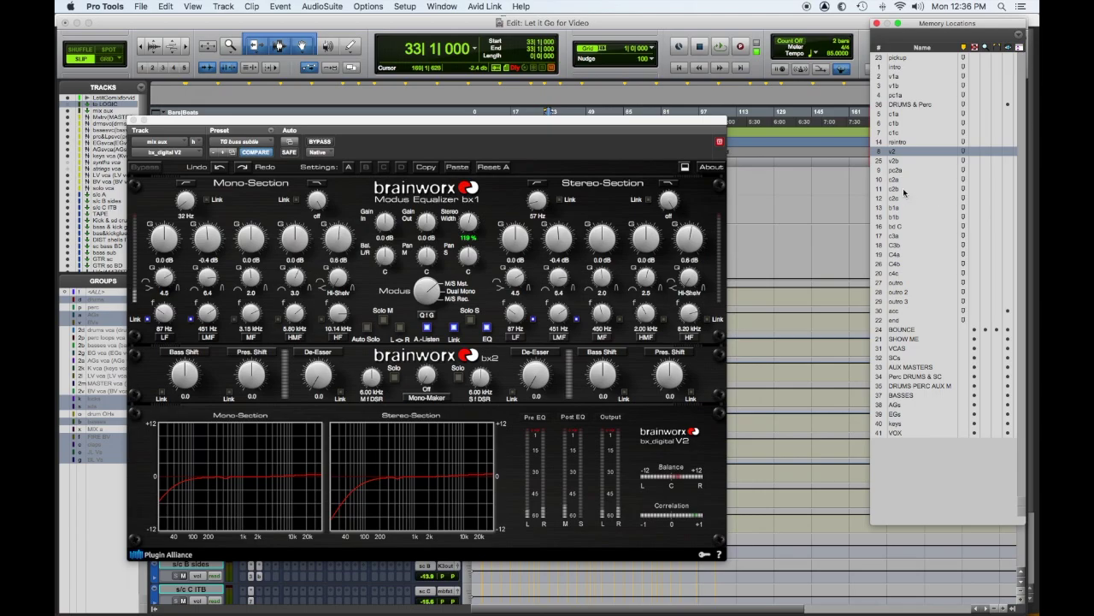
left_click(904, 189)
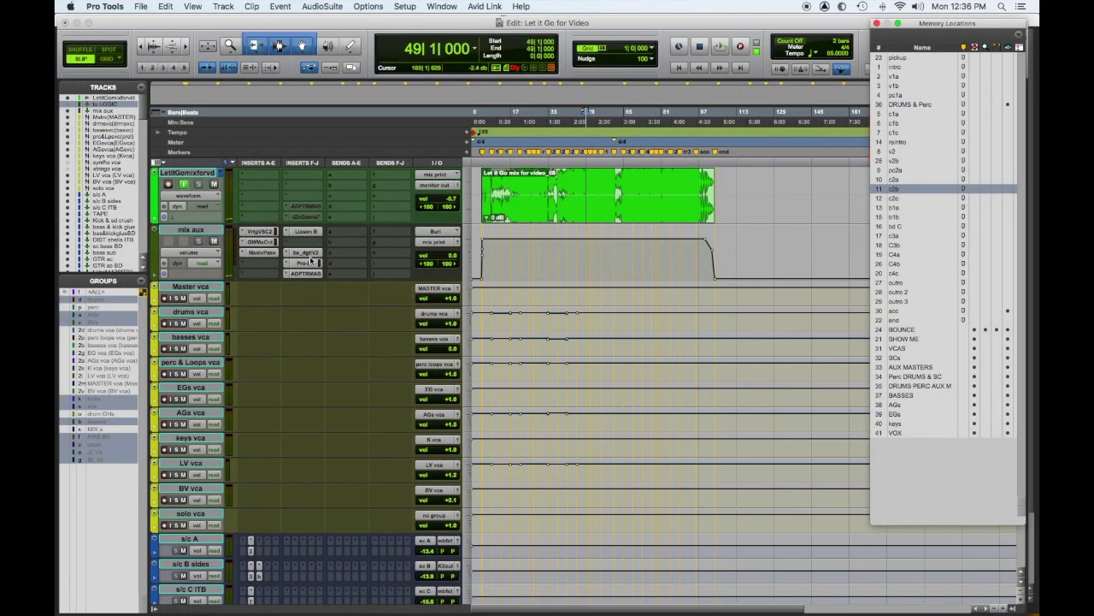
left_click(308, 262)
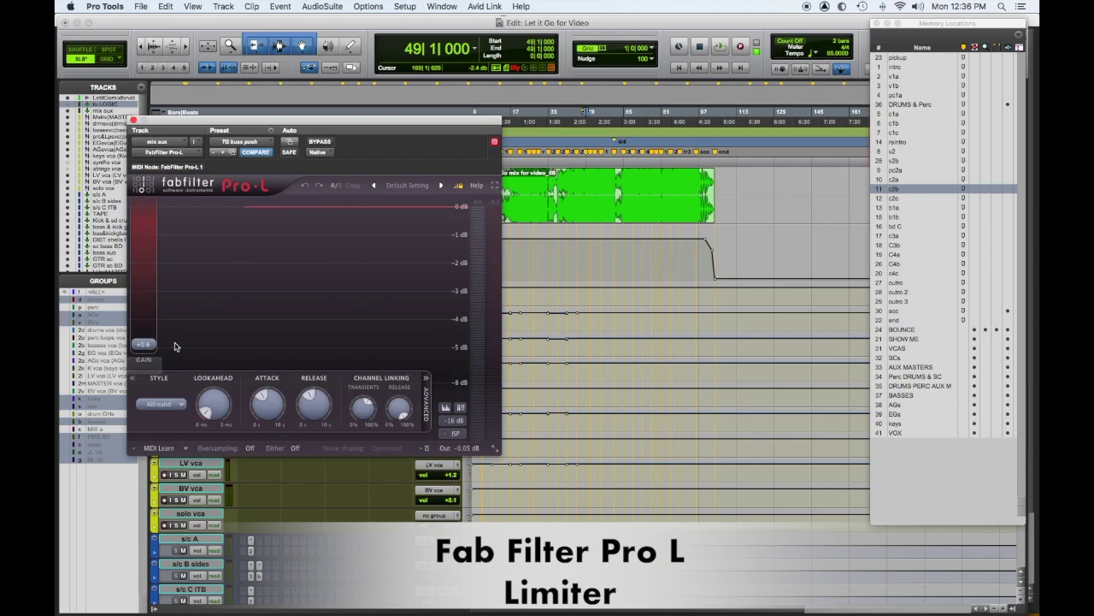
mouse_move(144, 352)
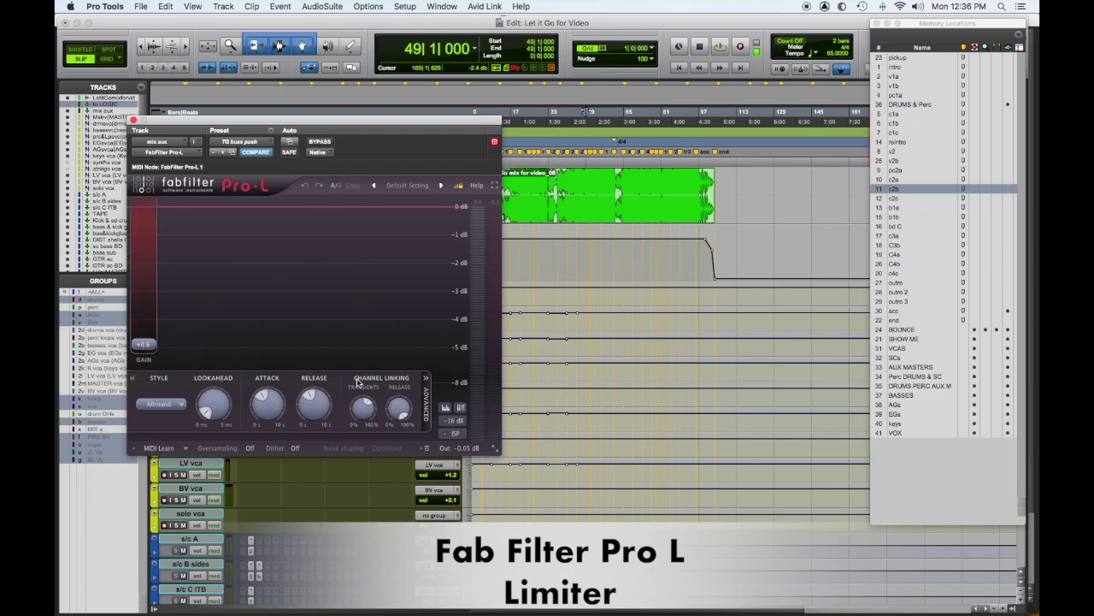
mouse_move(466, 451)
left_click(134, 119)
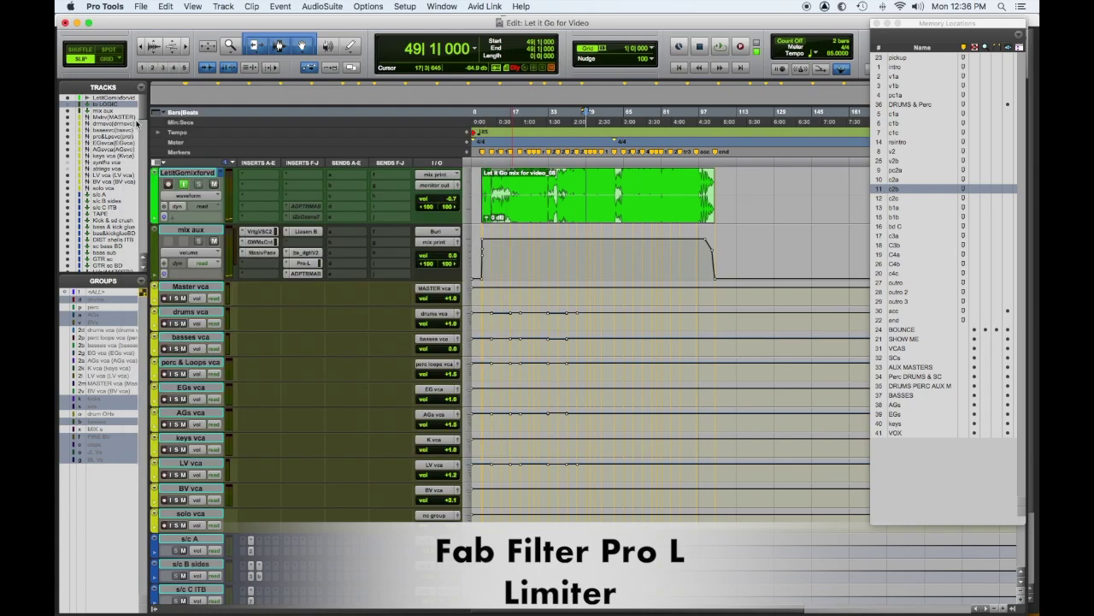
- Play the mix through ADPTR MetricAB on the mix aux and compare it with the Linger BC.aiff and Back In Black MS.aiff references
left_click(305, 272)
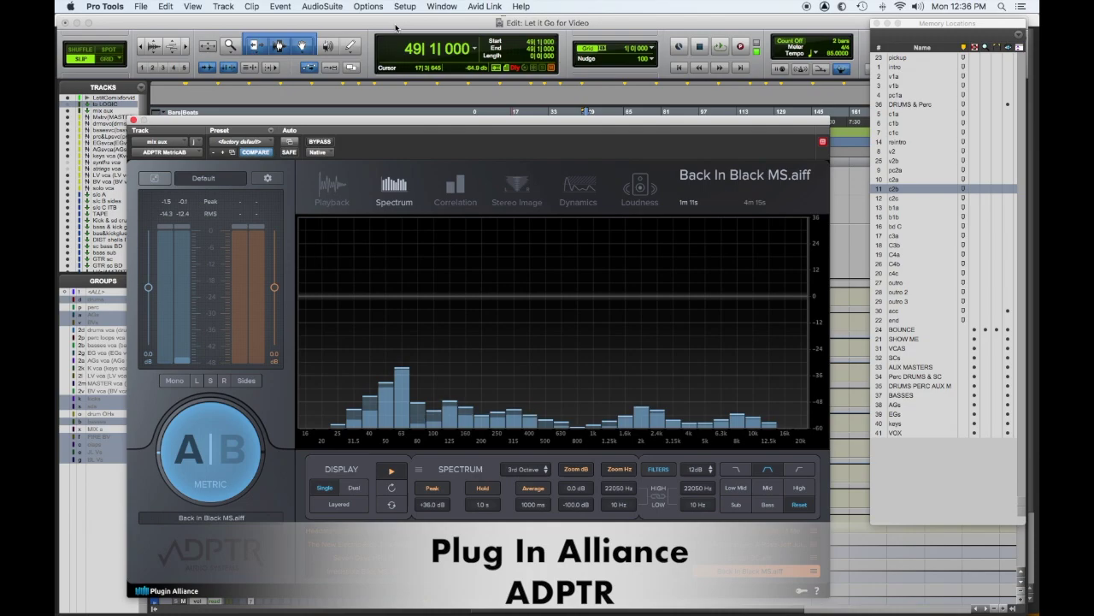
key("space")
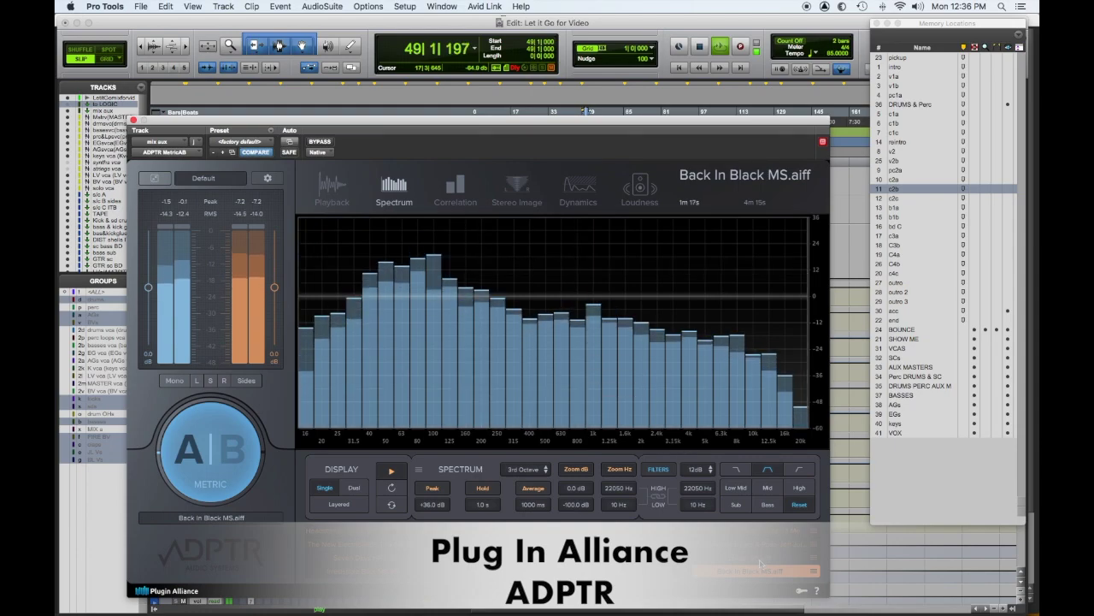
left_click(761, 560)
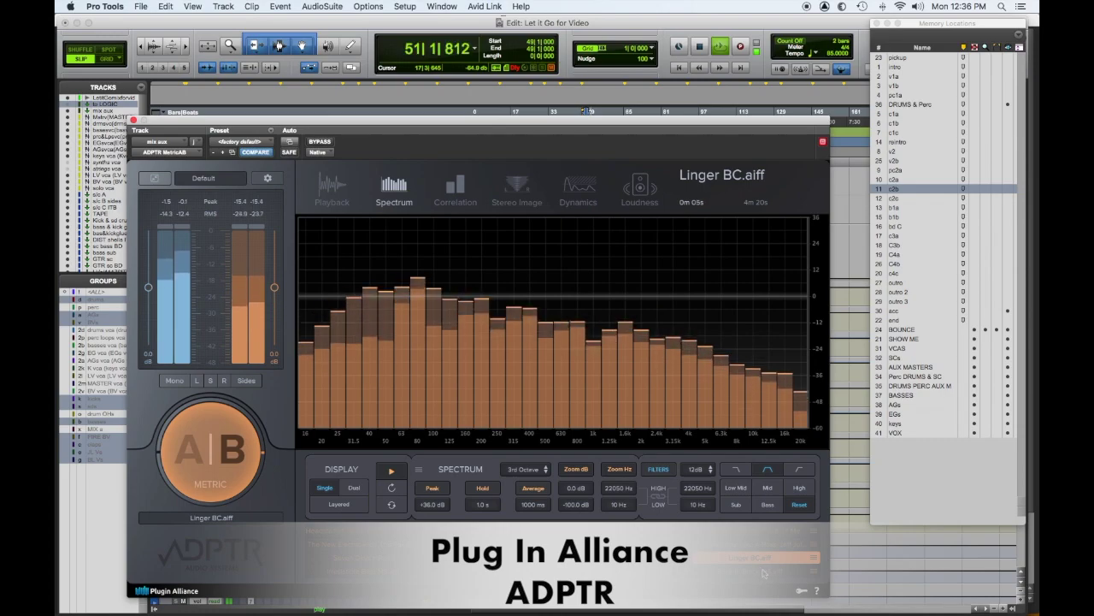
left_click(765, 571)
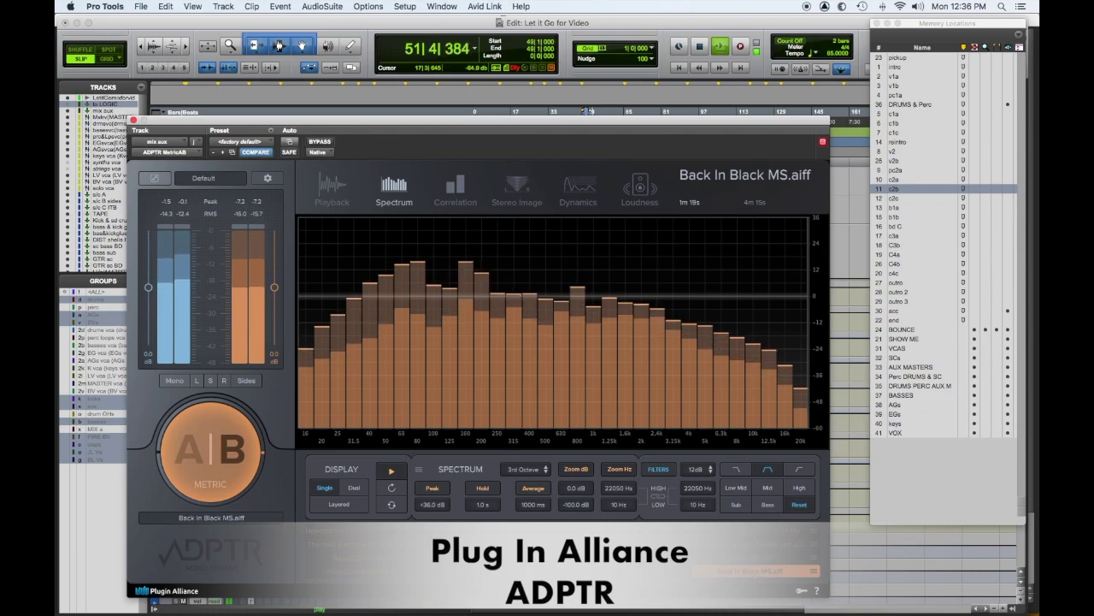
left_click(189, 449)
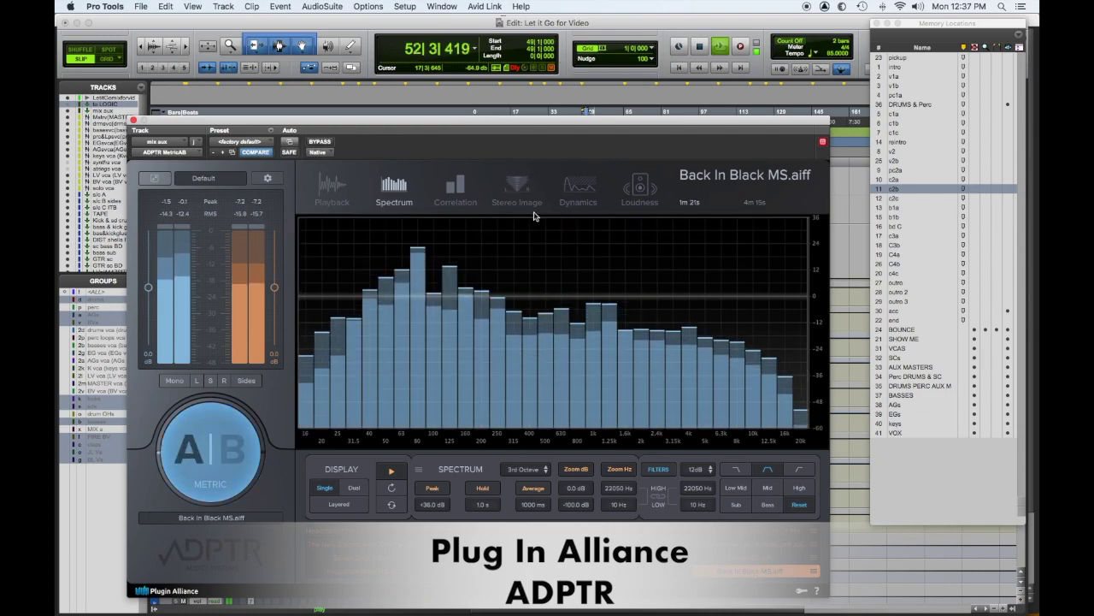
key("space")
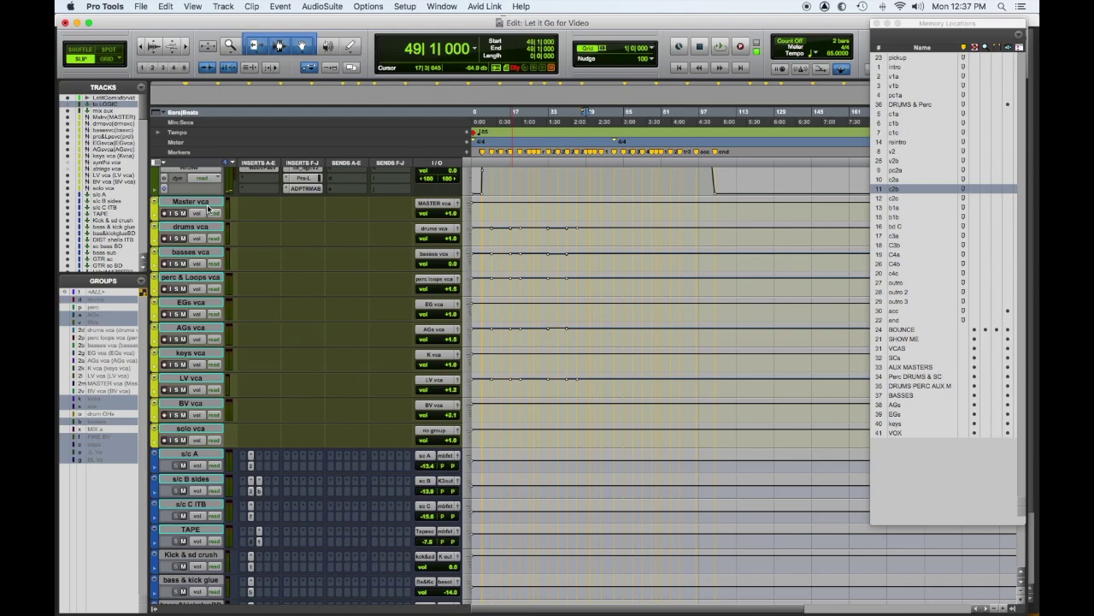
- Inspect the inserts on the s/c A and s/c B sides auxes, including the Neve 33609 compressor and the bx_digital V2 equalizer
key("super+equal")
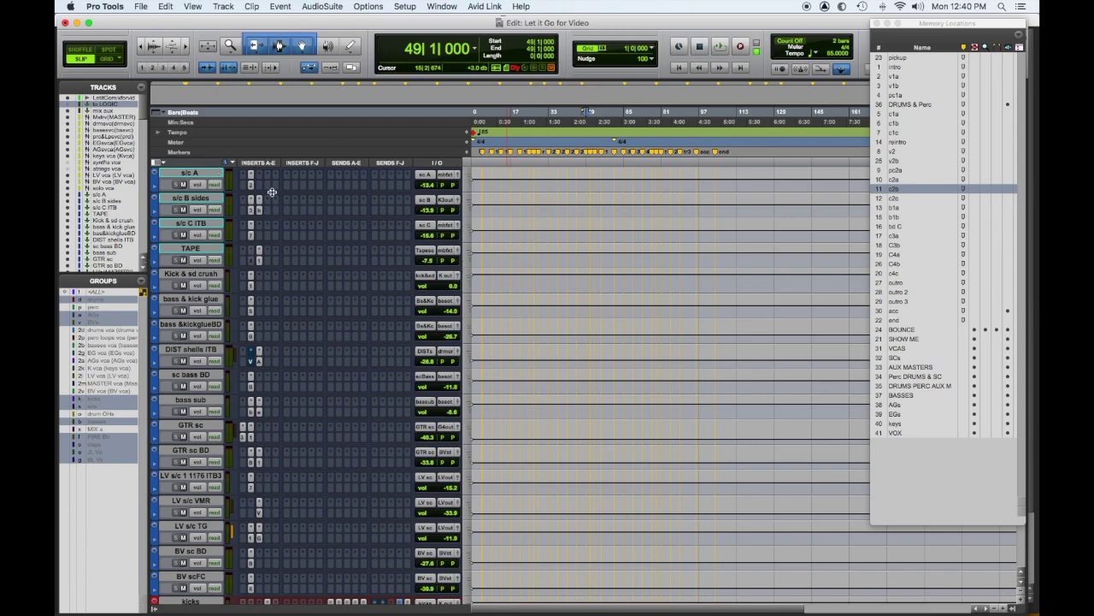
left_click(252, 188)
left_click(252, 213)
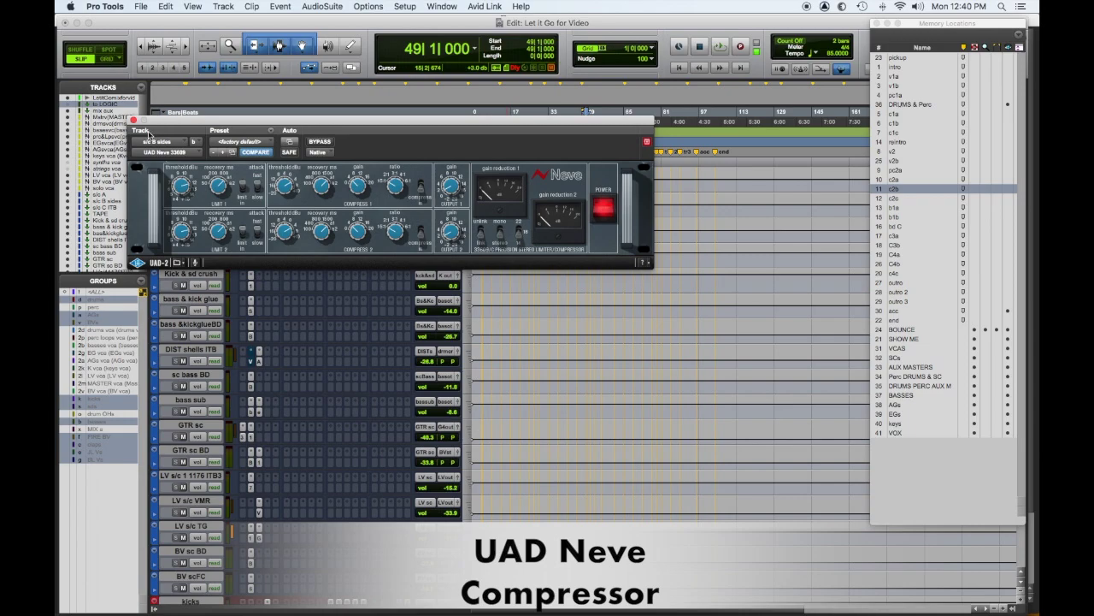
left_click(135, 120)
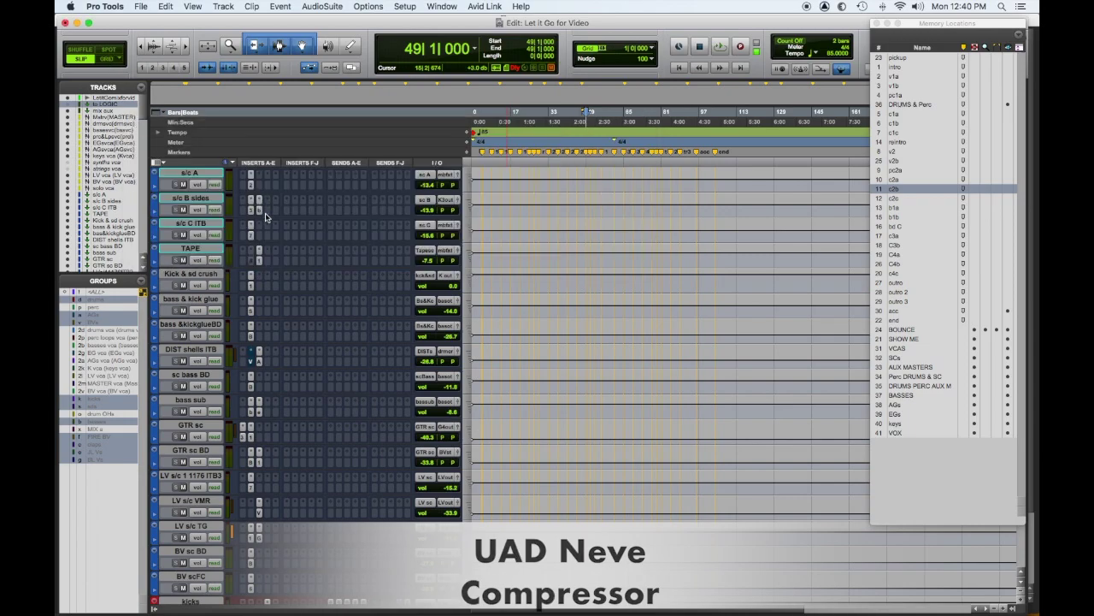
left_click(260, 212)
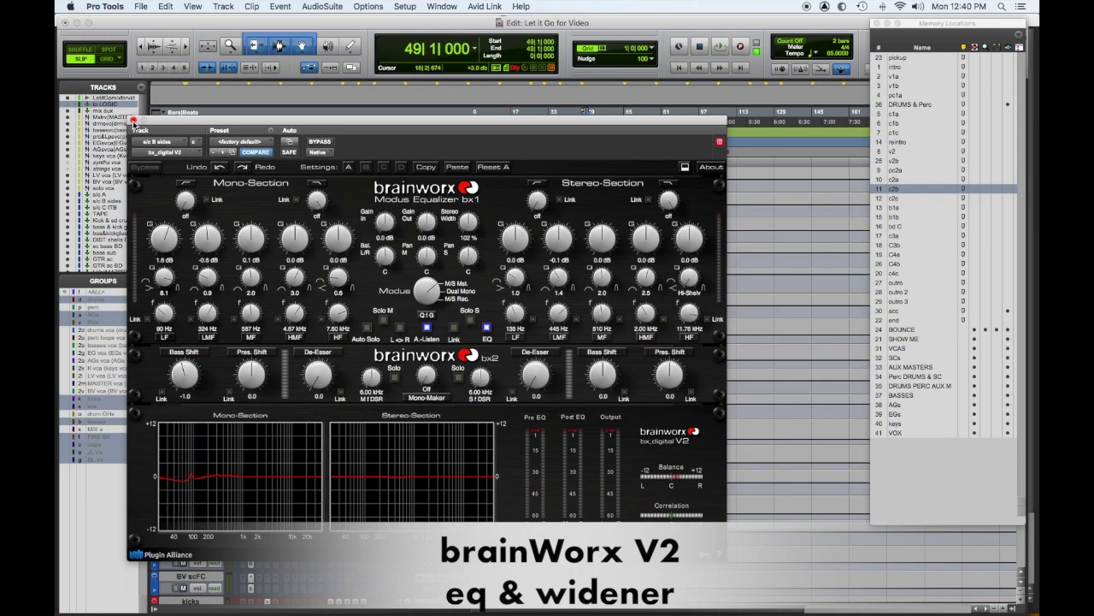
left_click(132, 121)
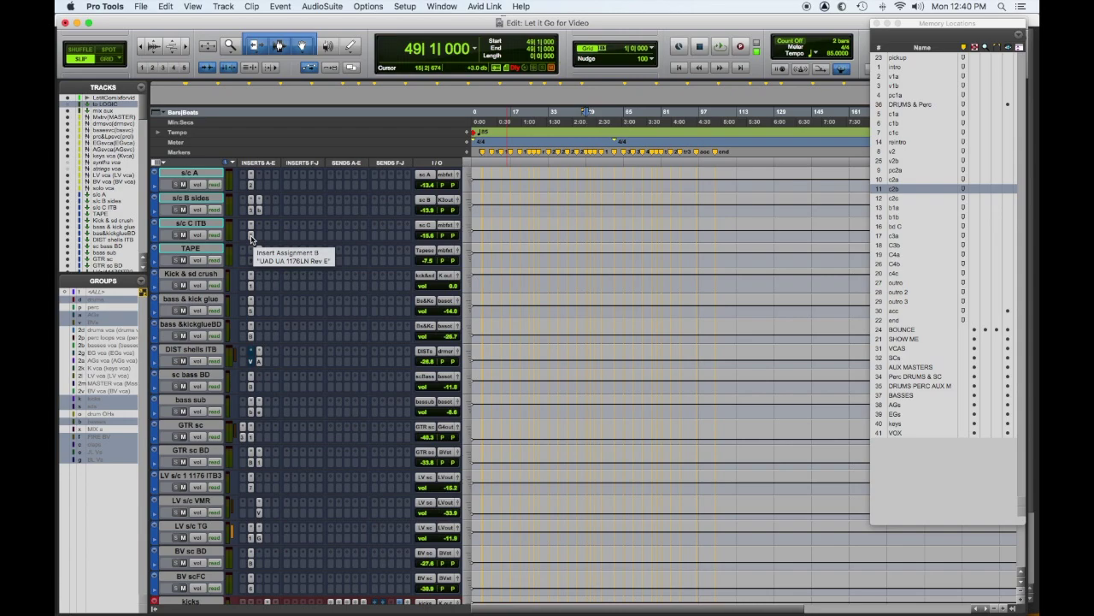
- Inspect the UAD 1176LN Rev E compressor on the s/c C ITB aux and the insert on the TAPE aux
left_click(251, 236)
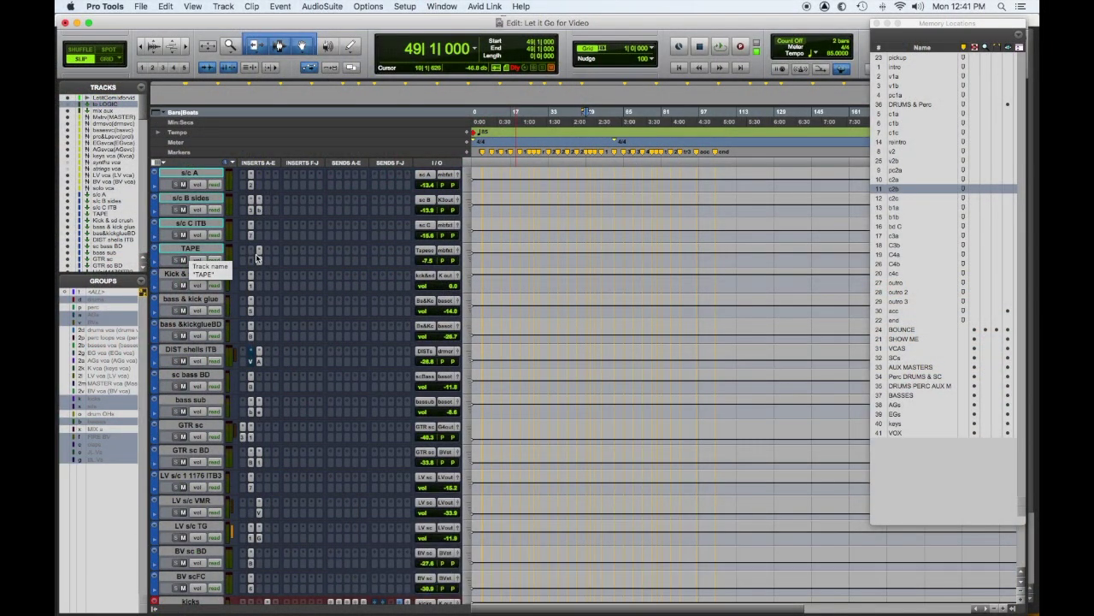
left_click(258, 256)
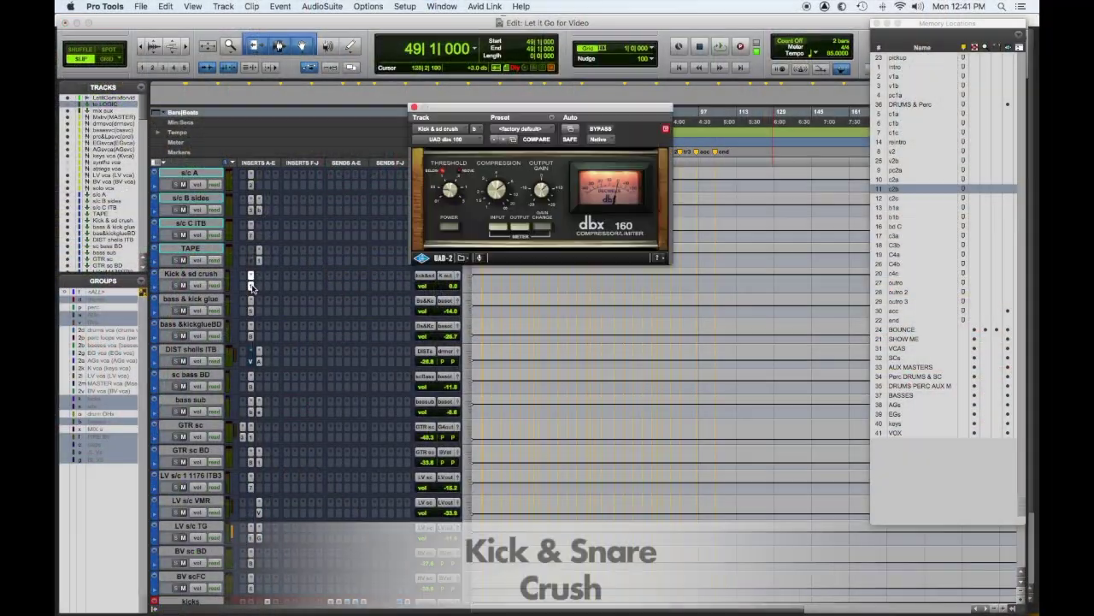
- Close the dbx 160 compressor and inspect the UAD Shadow Hills Mastering Compressor on the bass & kick glue aux
left_click(414, 107)
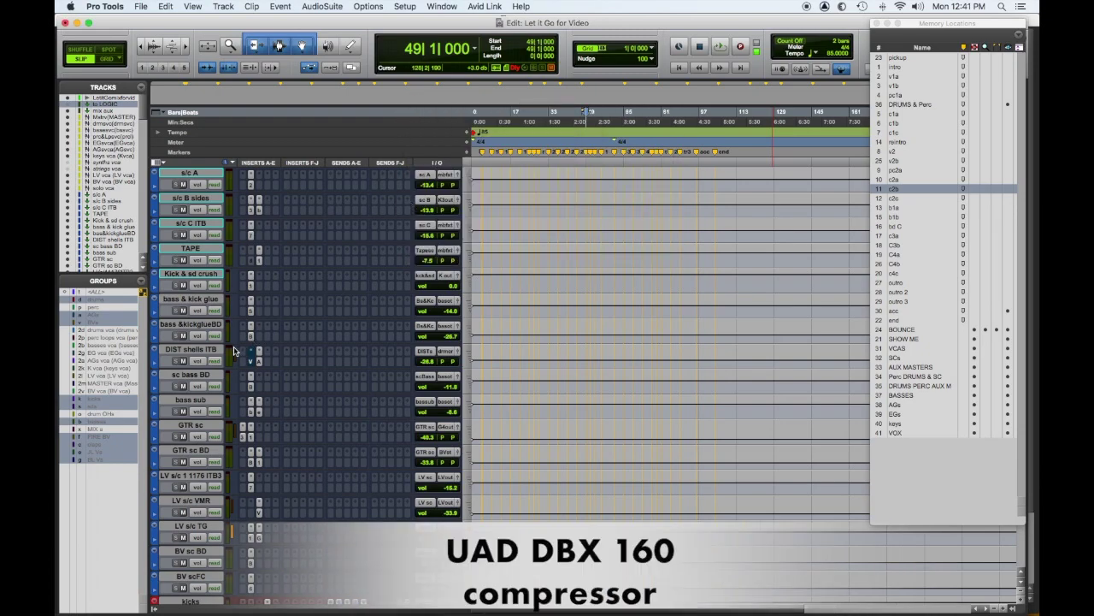
left_click(252, 310)
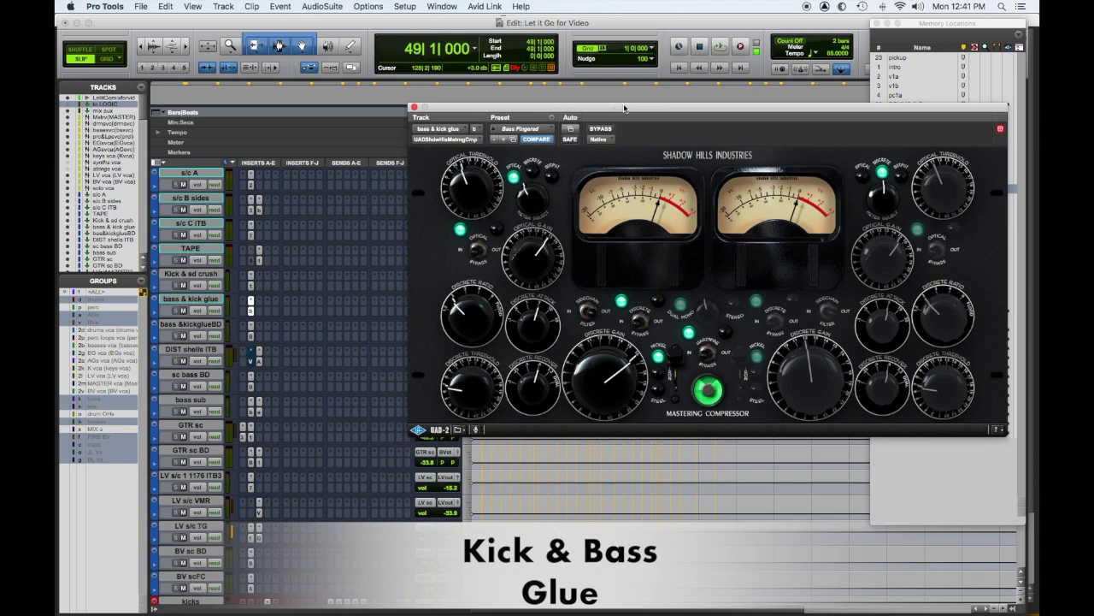
left_click_drag(624, 108, 534, 91)
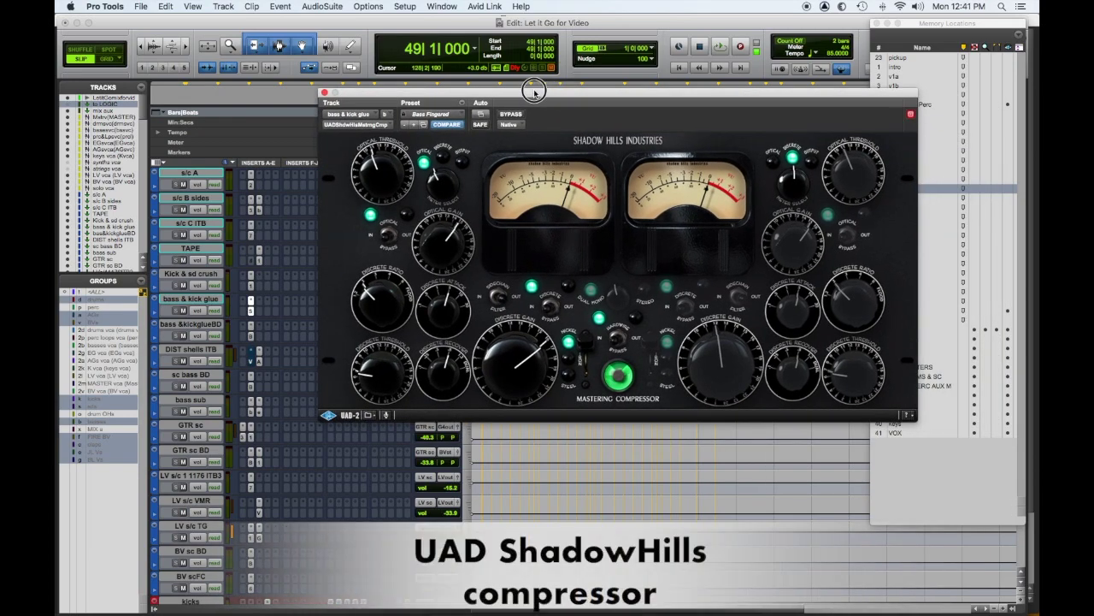
left_click(325, 92)
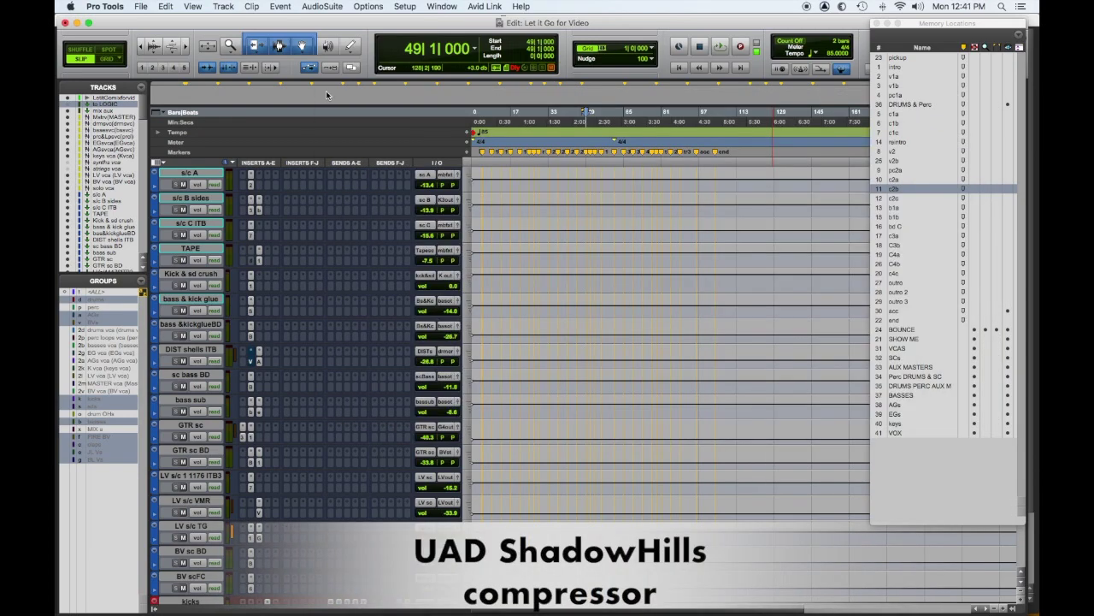
- Inspect the BD BG-Bass plug-in on the bass &kickglueBD aux and the second insert on the DIST shells ITB aux
left_click(250, 337)
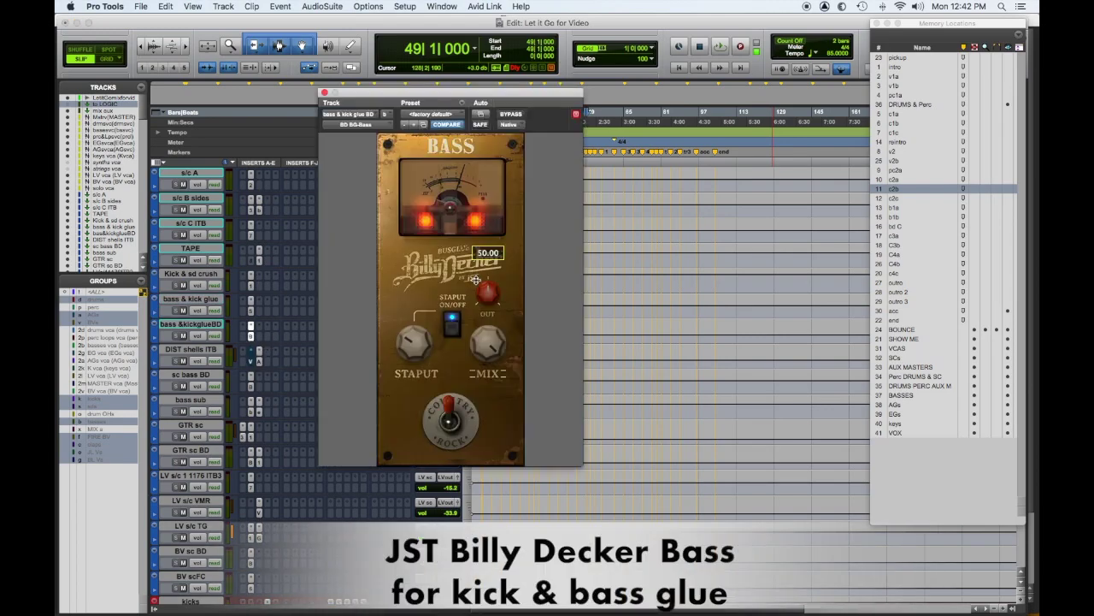
mouse_move(404, 342)
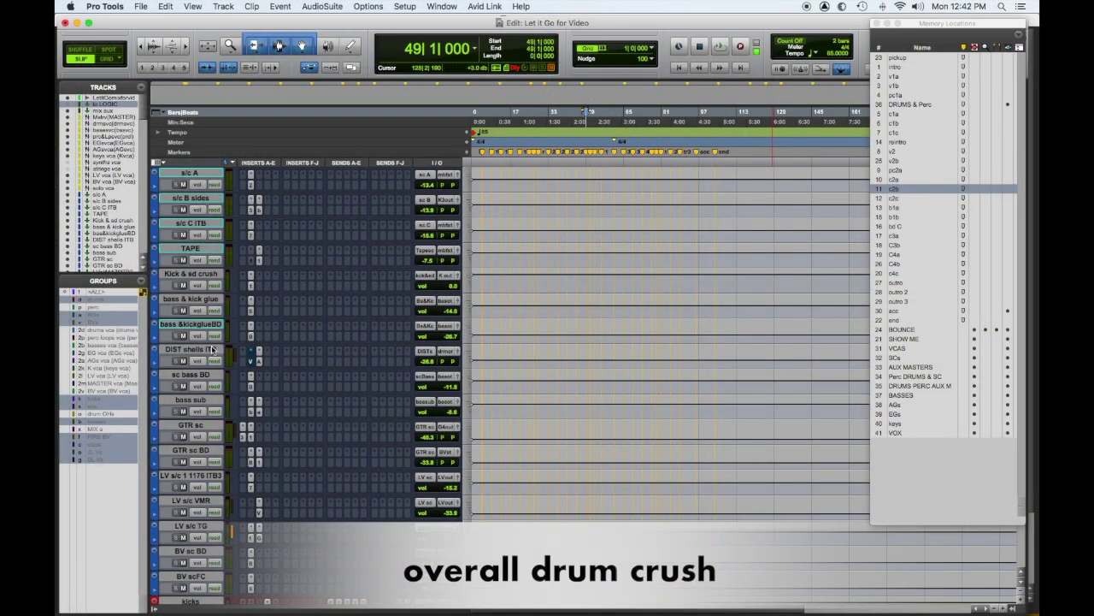
left_click(260, 362)
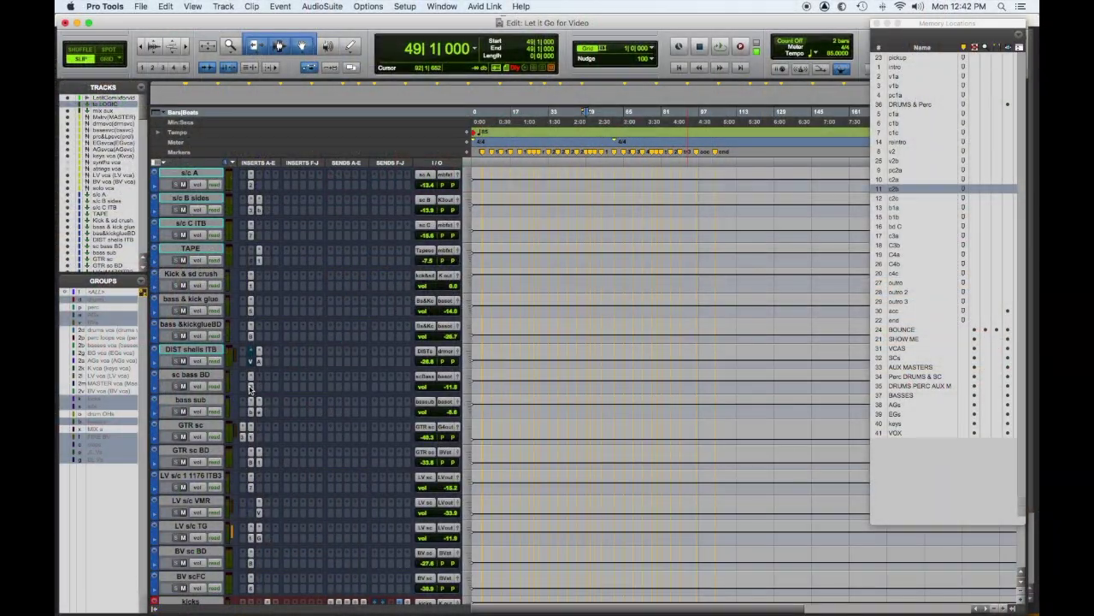
- Inspect the BD BG-Bass plug-in on the sc bass BD aux and the bx_subsynth on the bass sub aux
left_click(249, 388)
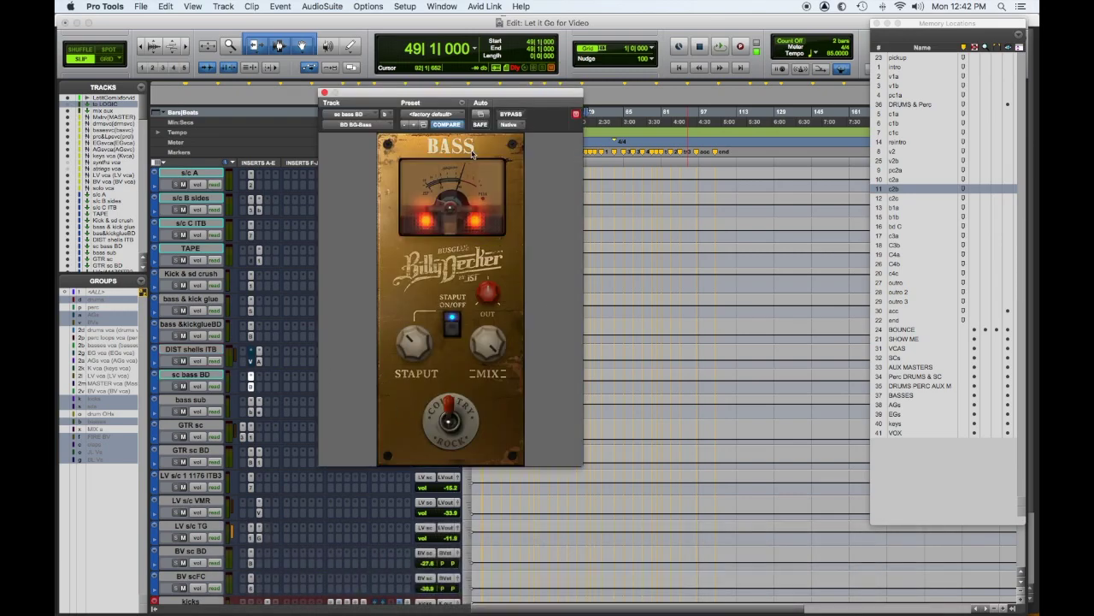
left_click(323, 93)
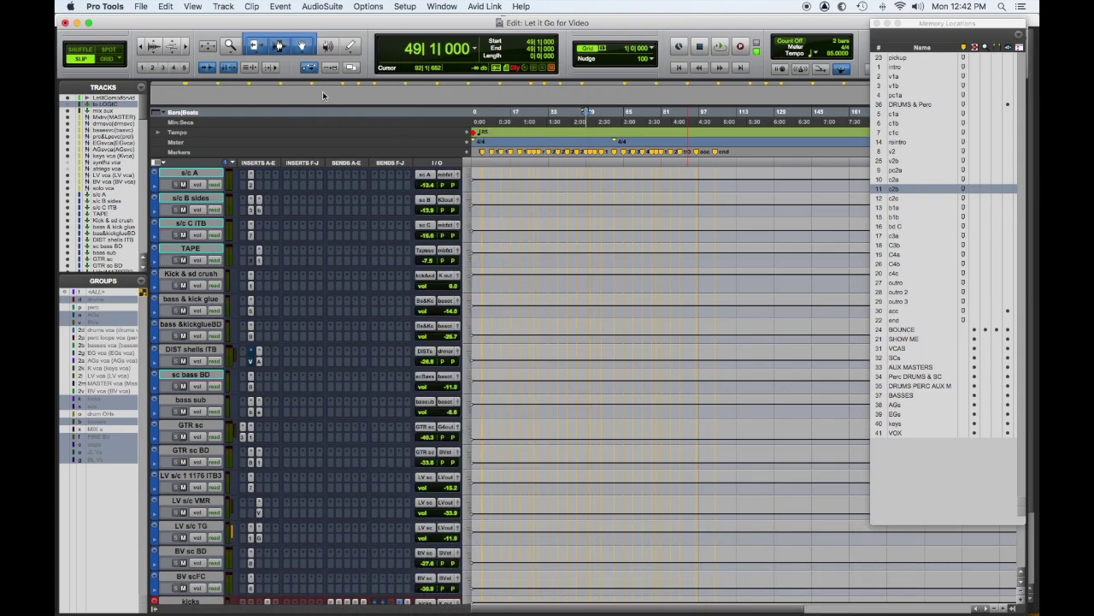
left_click(251, 412)
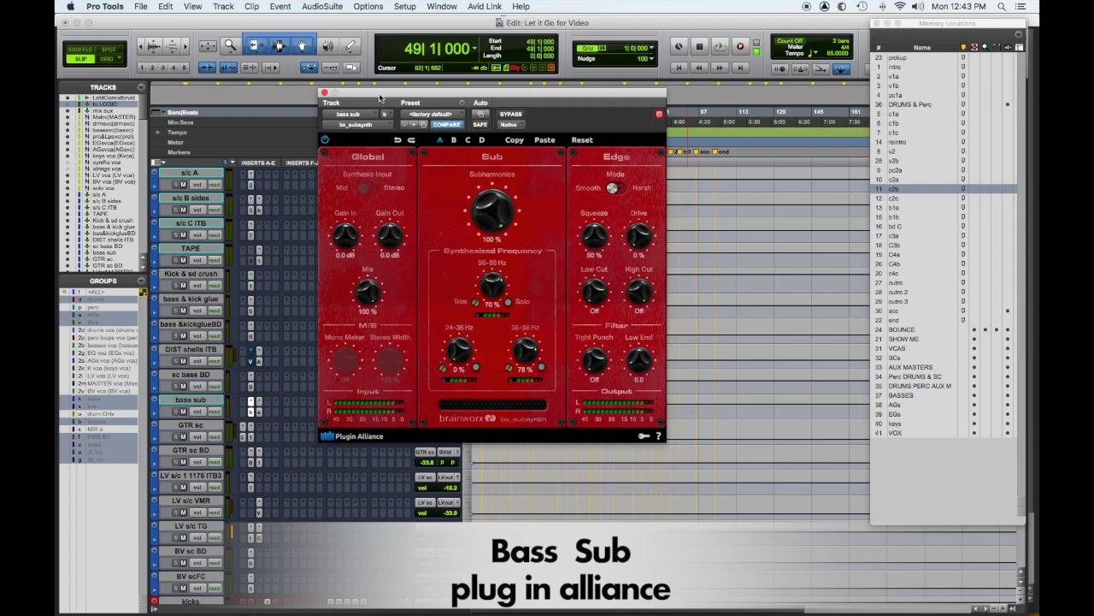
left_click(325, 92)
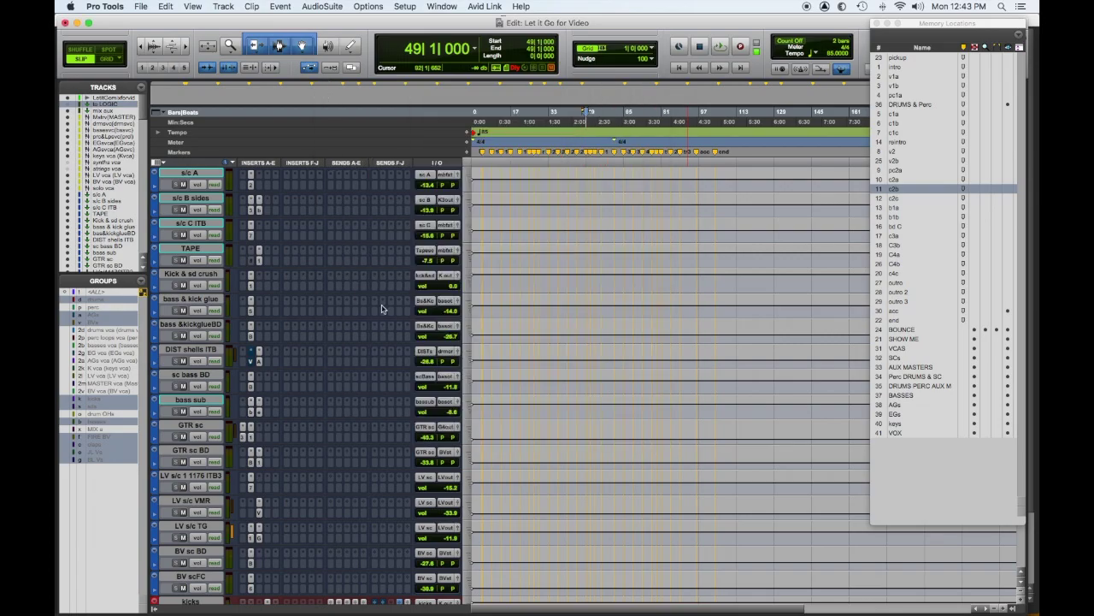
- Inspect the Pultec EQP-1A and CLA-3A on the GTR sc aux and the inserts on GTR sc BD, including BD BG-Electric
left_click(249, 438)
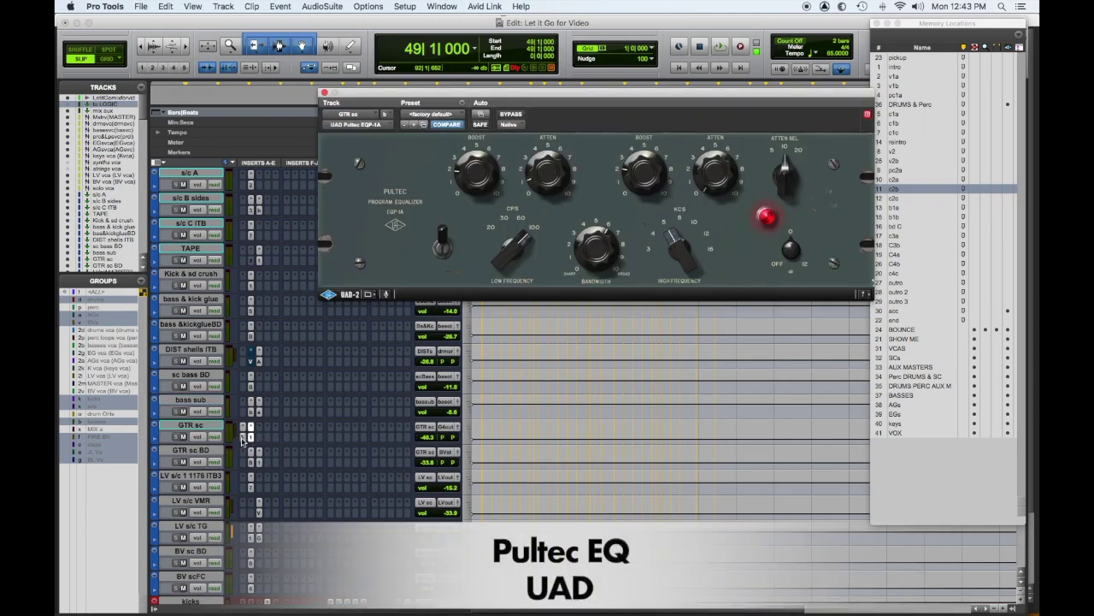
left_click(242, 439)
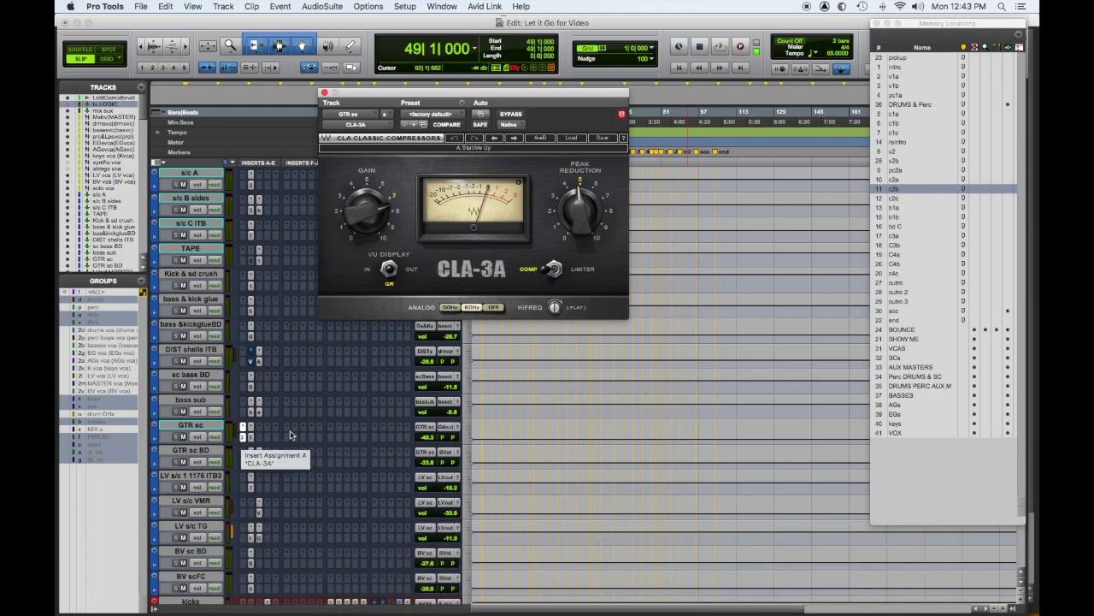
scroll(282, 439, "down", 2)
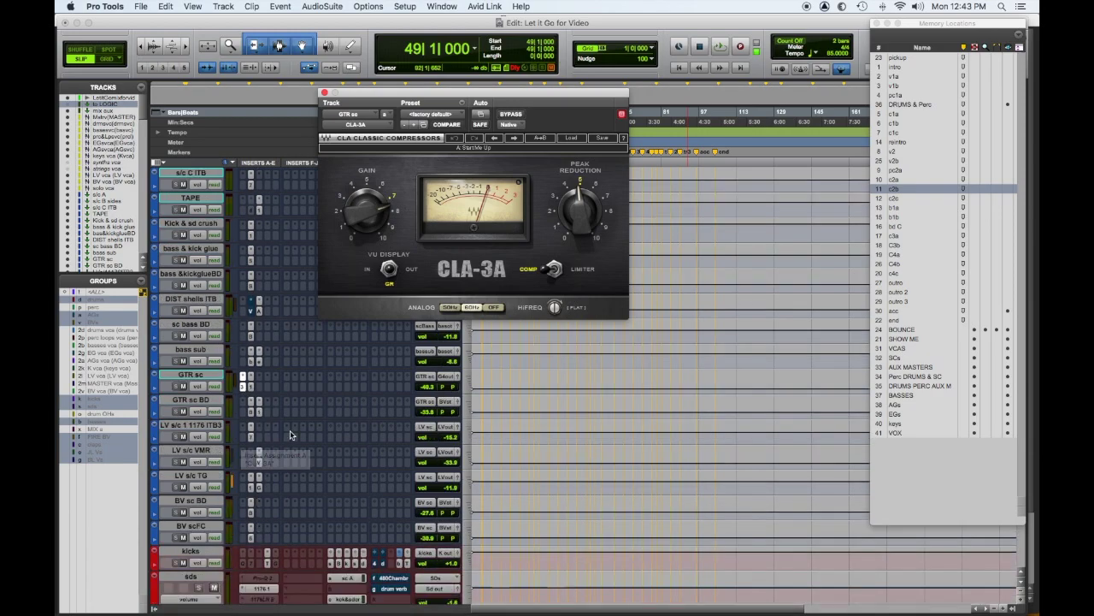
left_click(250, 413)
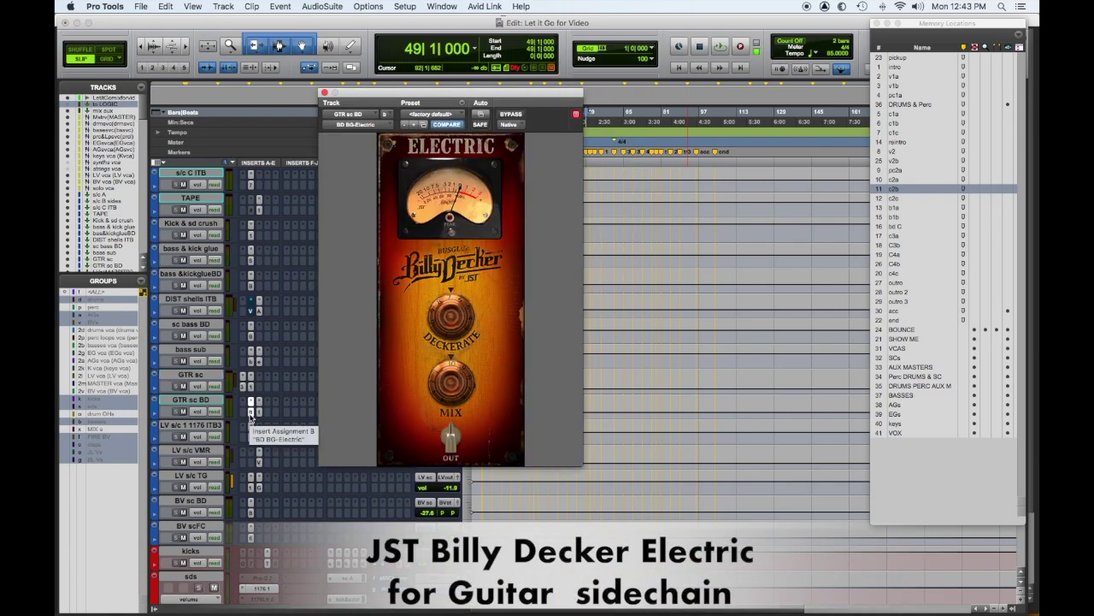
left_click(258, 413)
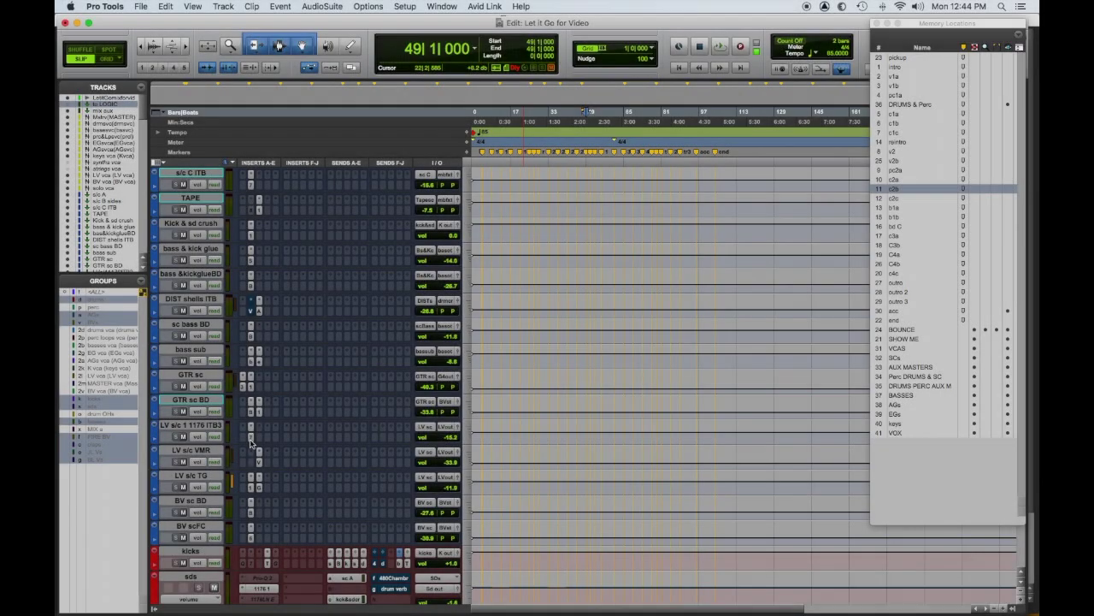
- Inspect the UAD 1176LN Rev E on the LV s/c 1 1176 ITB3 aux and the Virtual Mix Rack on LV s/c VMR
left_click(250, 438)
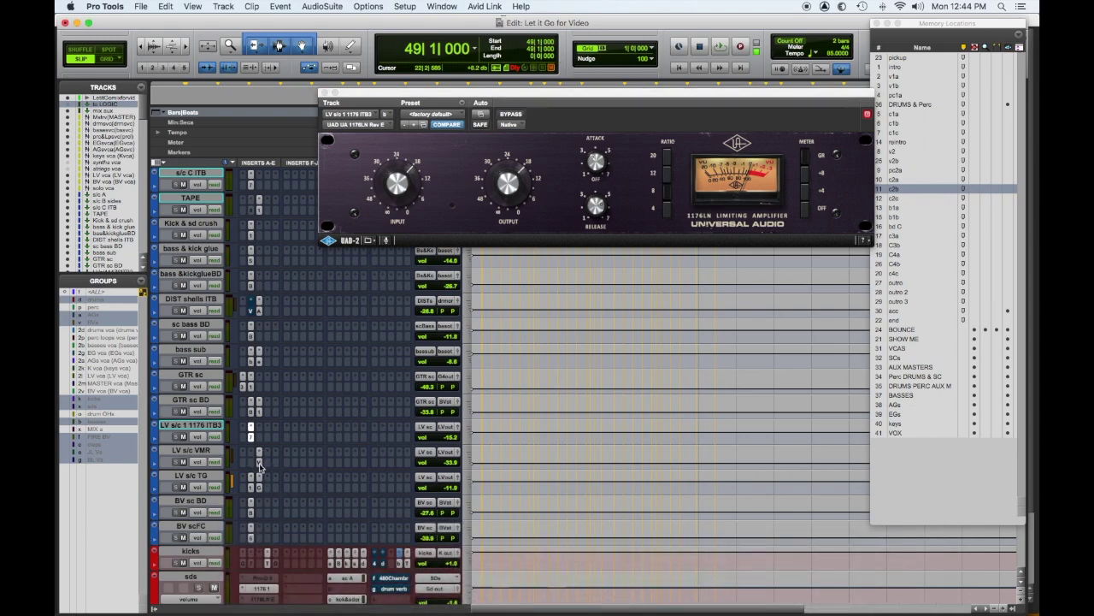
left_click(259, 466)
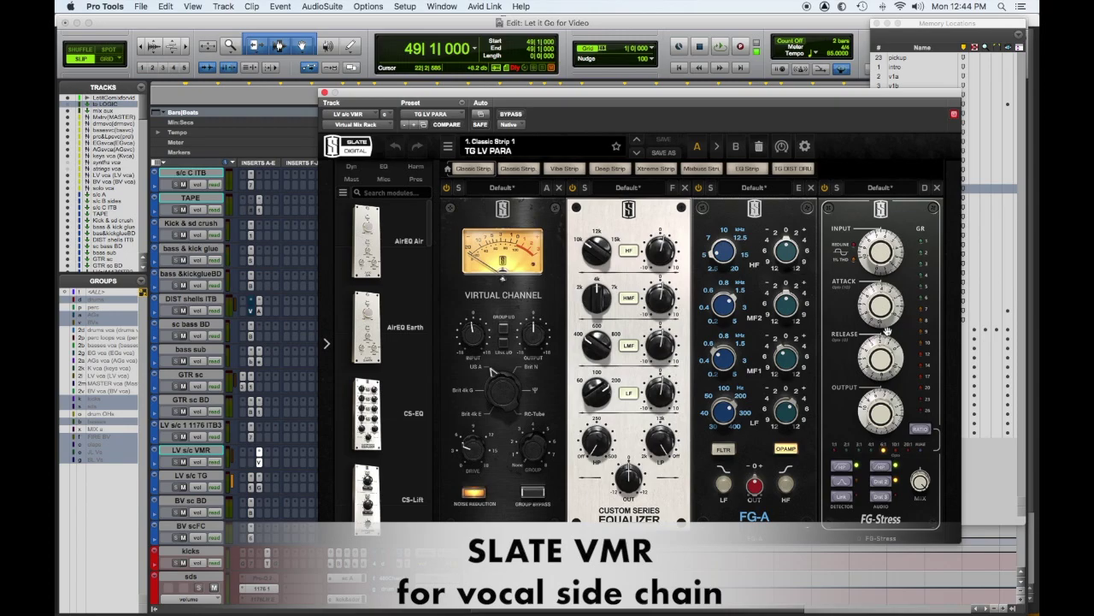
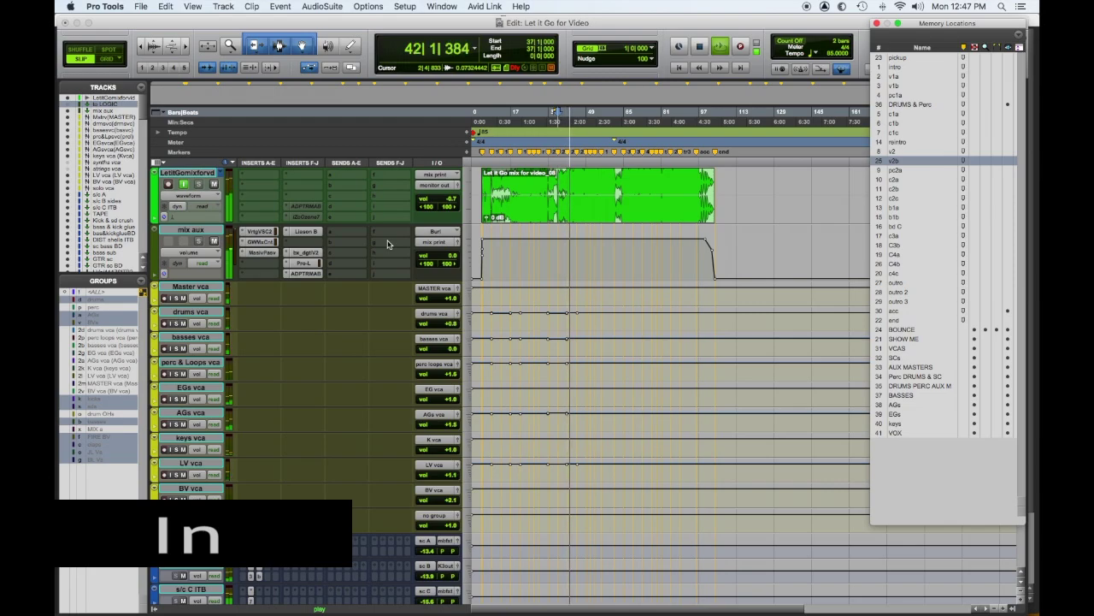
- Switch off the mix aux processing inserts, including MasivPasv, Pro-L and Liason B, and play the mix from bar 37 without them
key("space")
left_click(265, 231, "super")
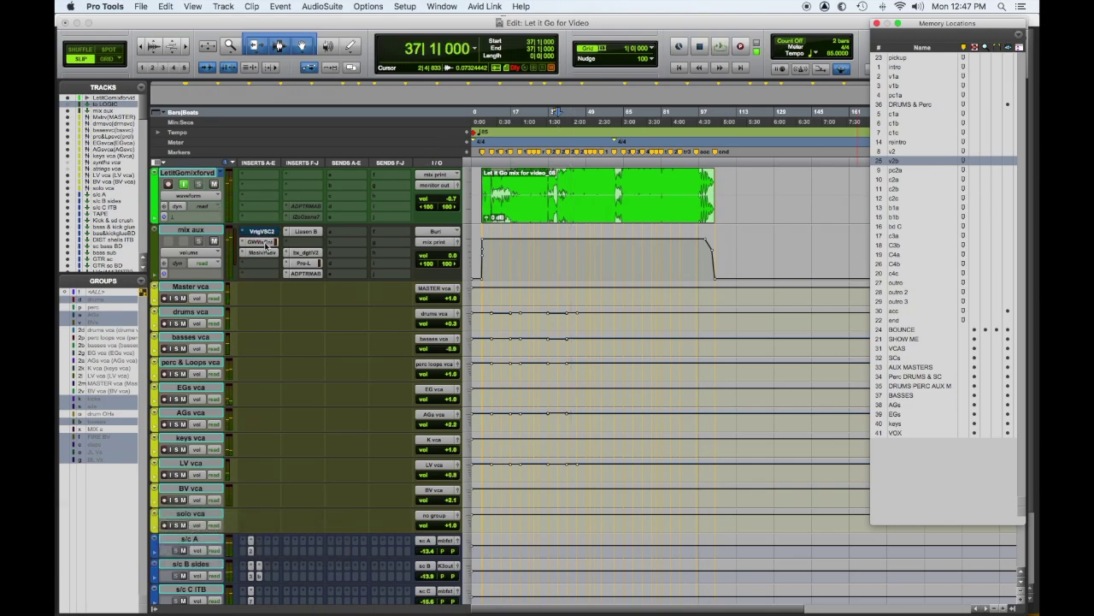
left_click(265, 242, "super")
left_click(265, 252, "super")
left_click(304, 262, "super")
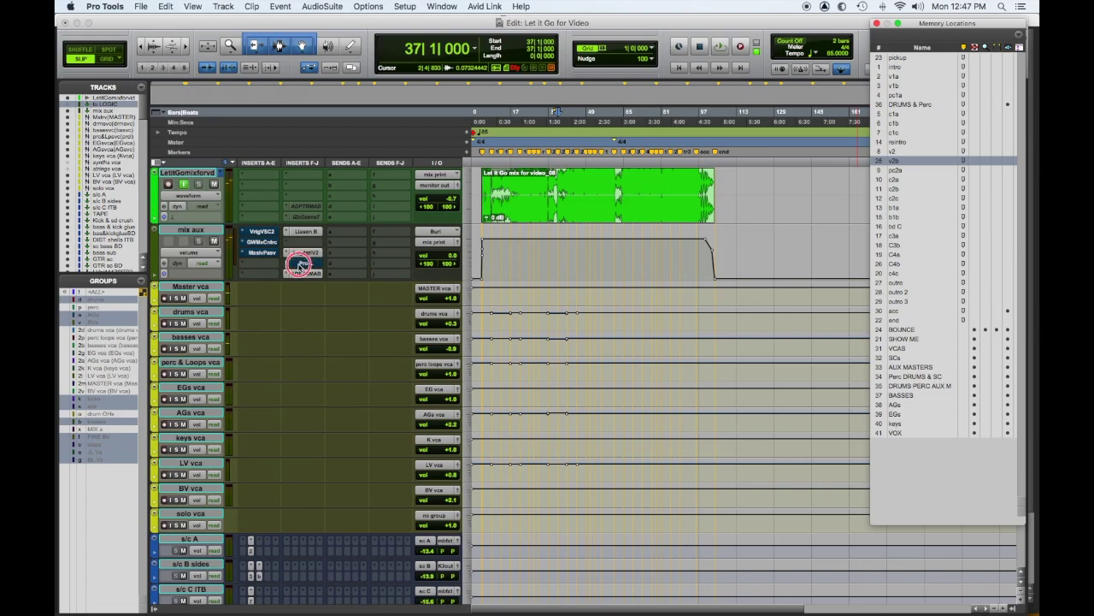
left_click(305, 252, "super")
left_click(307, 233, "super")
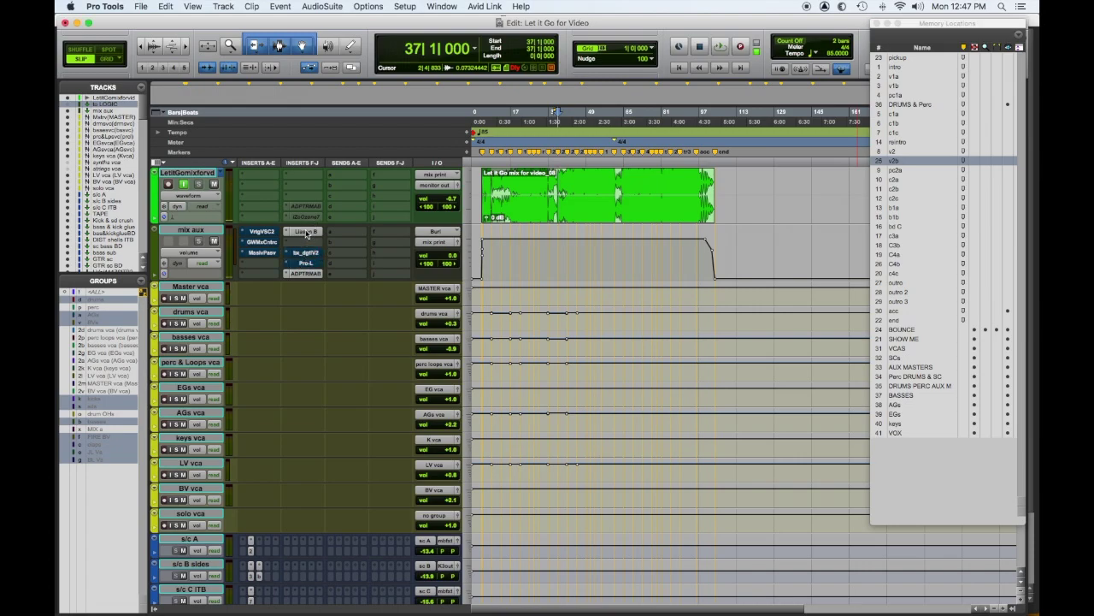
left_click(305, 233, "super")
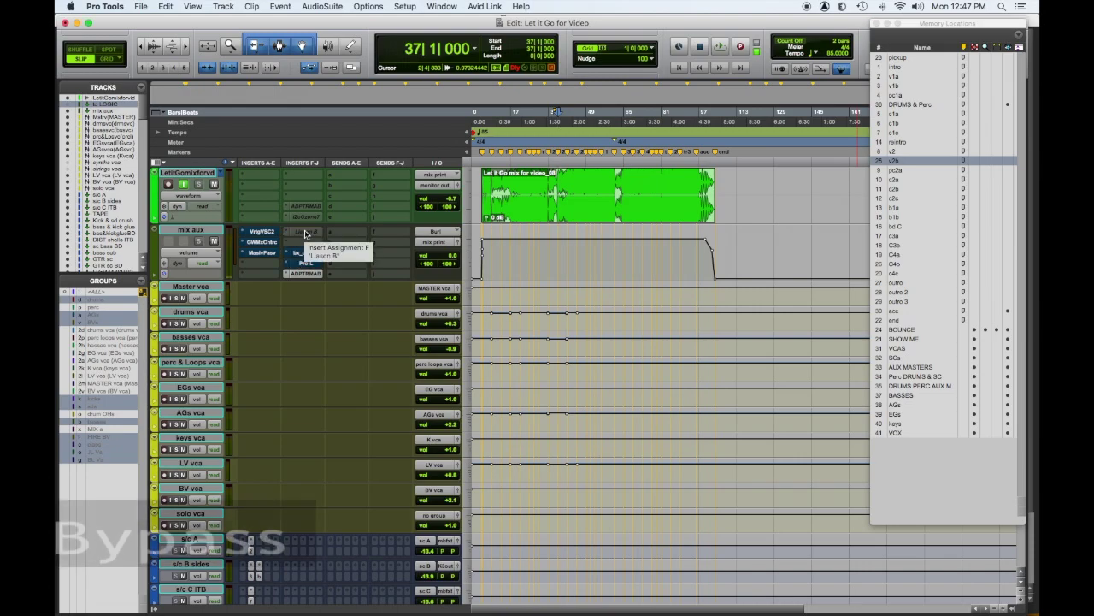
key("space")
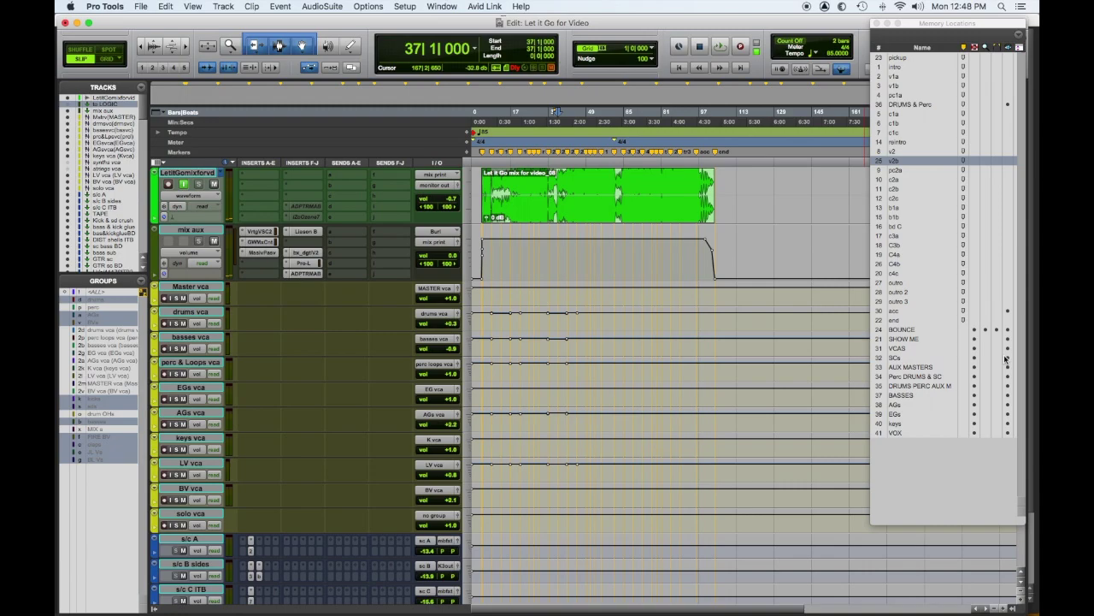
- Recall the SCs memory location to look over the side-chain auxes, and bring back the full layout with SHOW ME
left_click(906, 354)
left_click(907, 357)
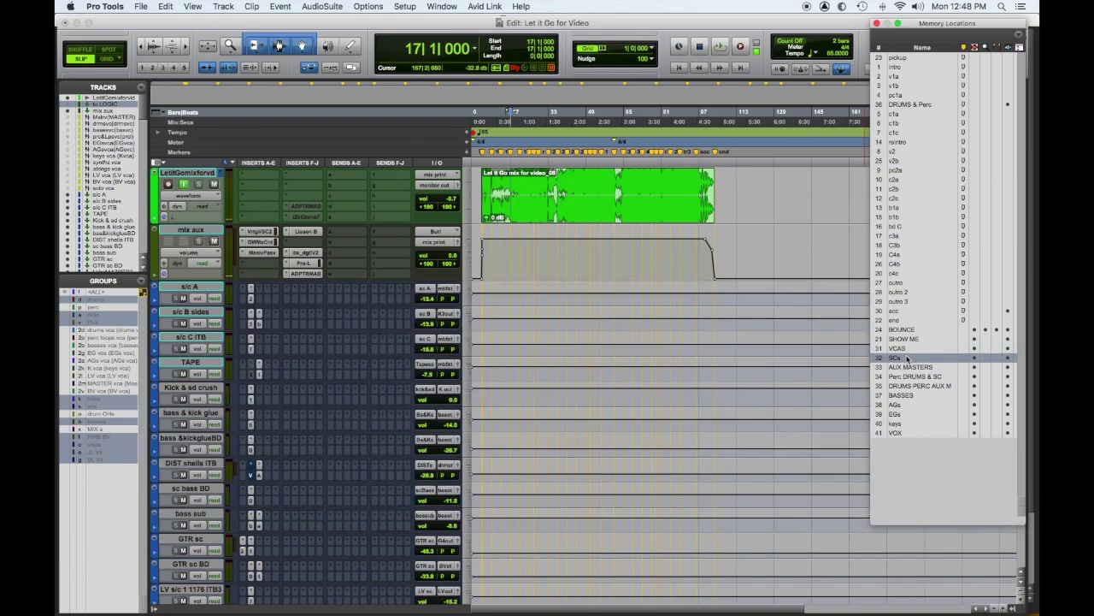
scroll(604, 381, "down", 3)
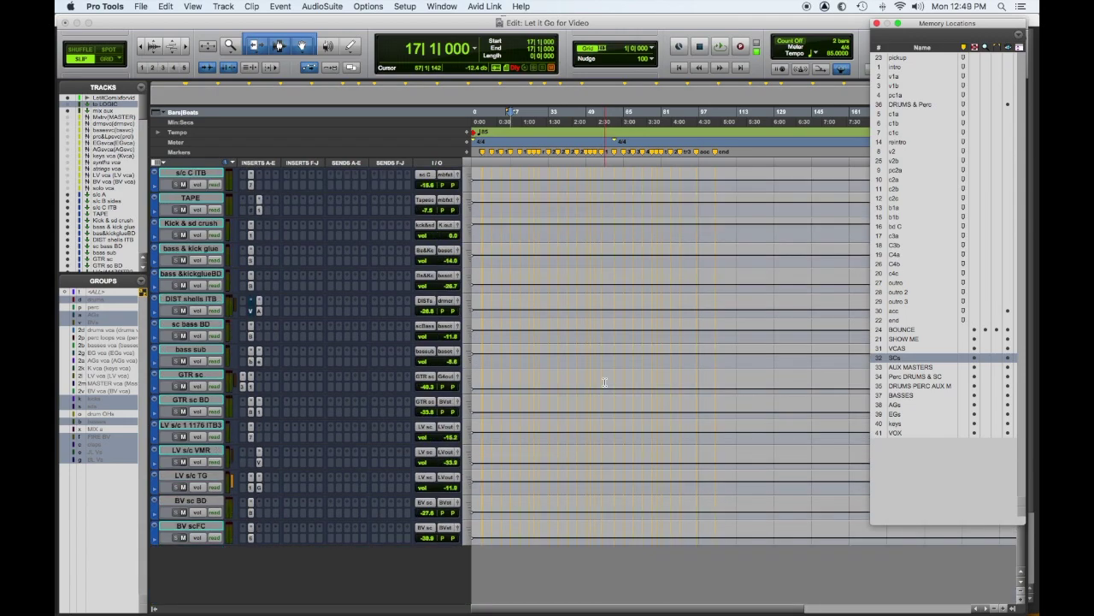
scroll(604, 381, "up", 2)
scroll(604, 381, "up", 1)
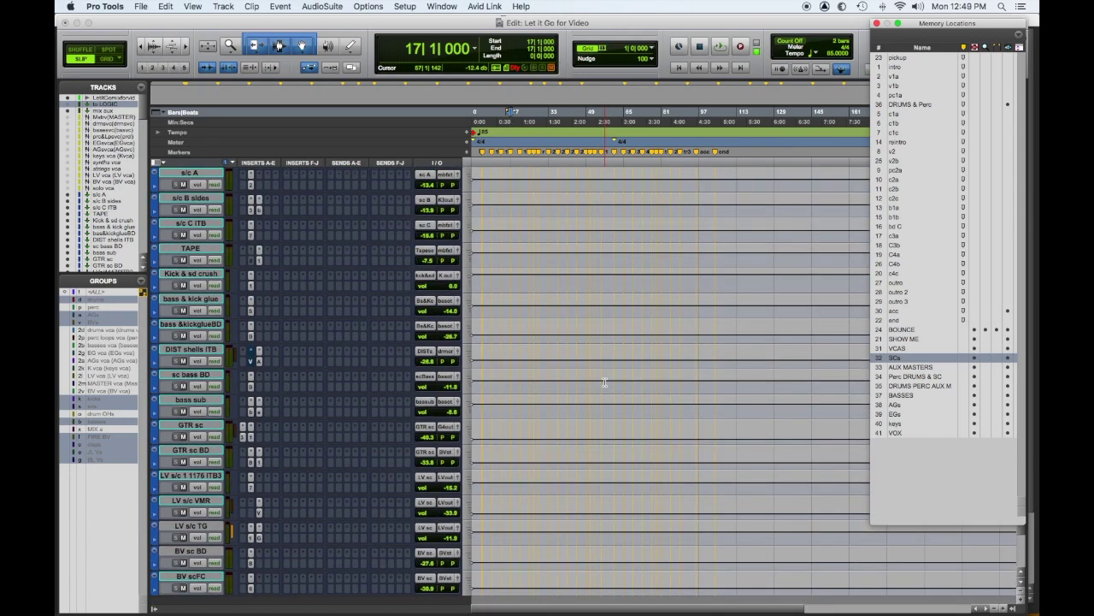
left_click(894, 340)
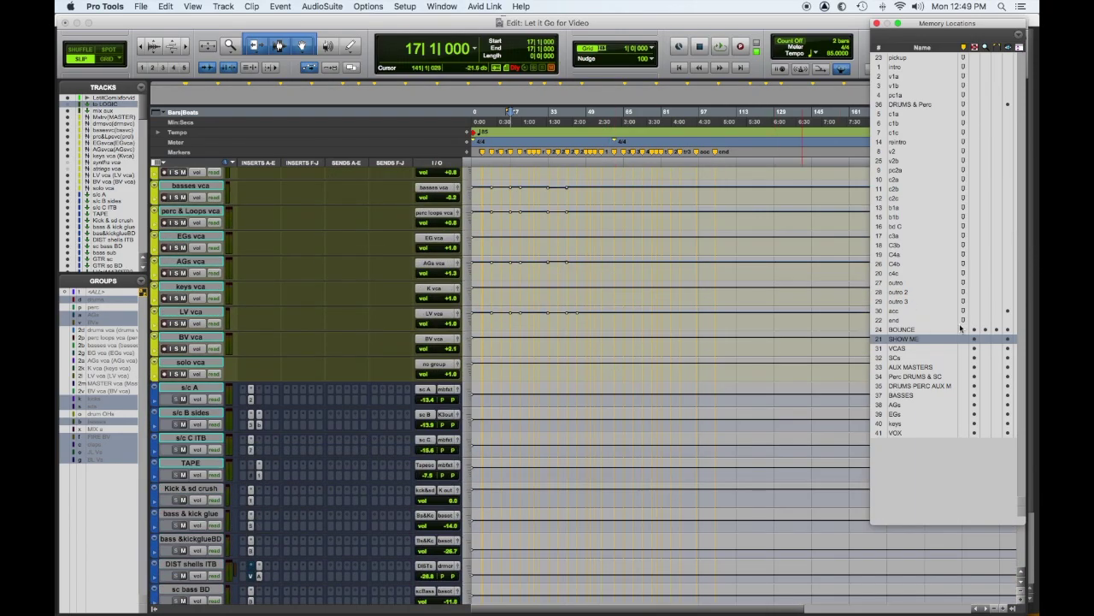
- Recall the SCs memory location and mute all the side-chain auxes from s/c A to BV scFC together
left_click(906, 360)
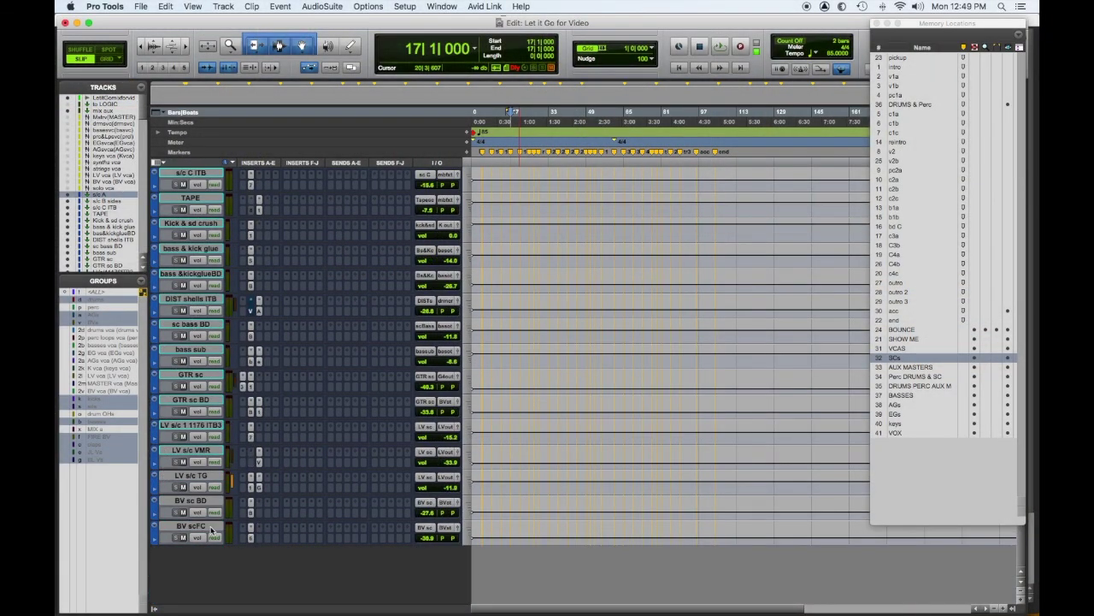
left_click(201, 532, "alt")
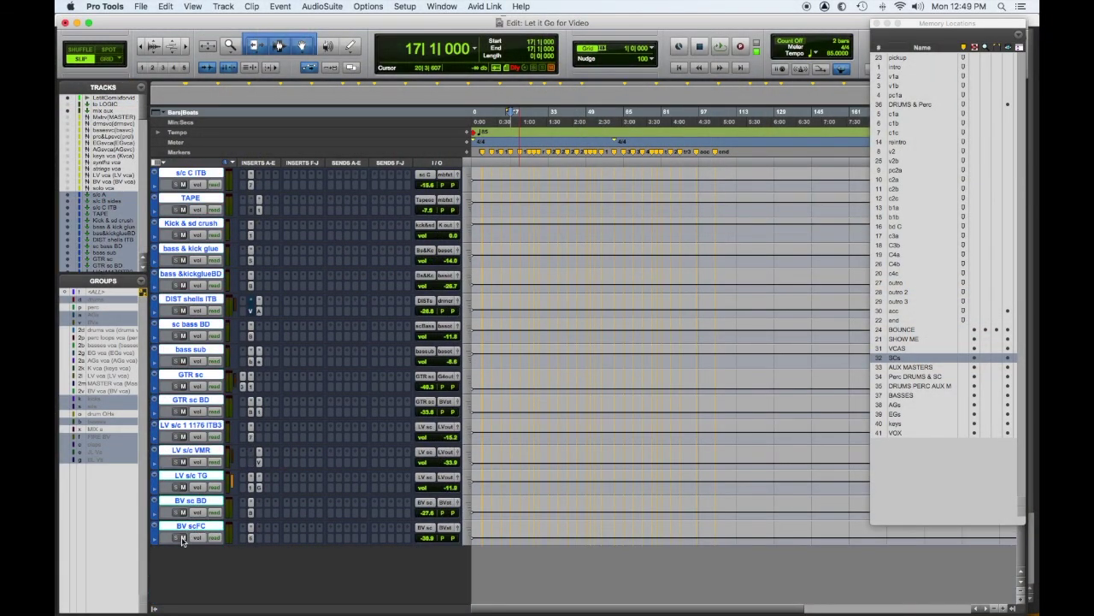
left_click(183, 538)
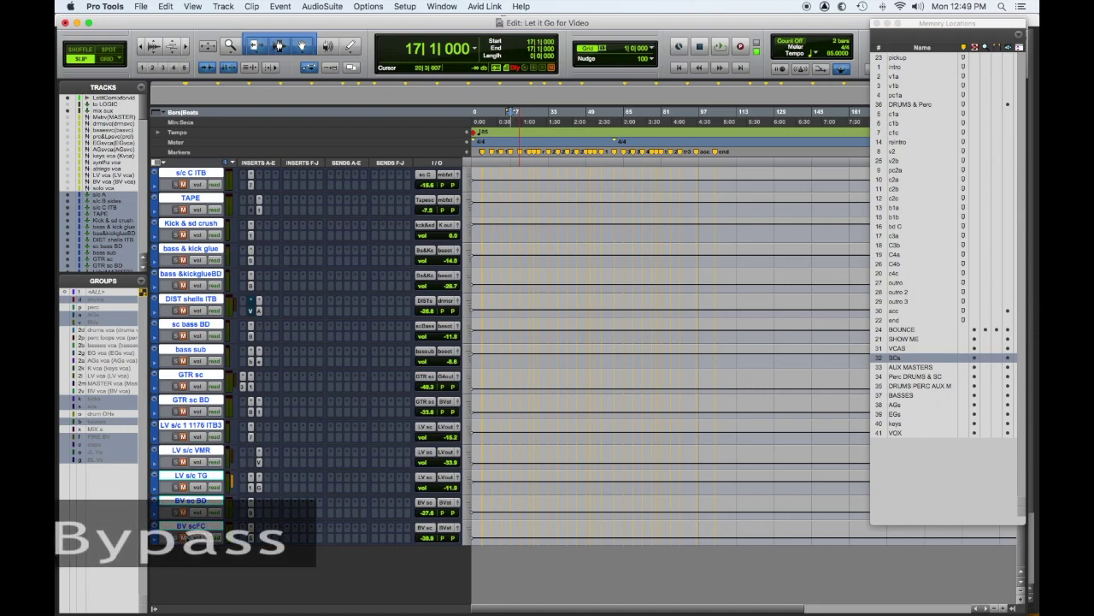
- Play the mix from bar 17 to audition the effect of the side-chain auxes
key("space")
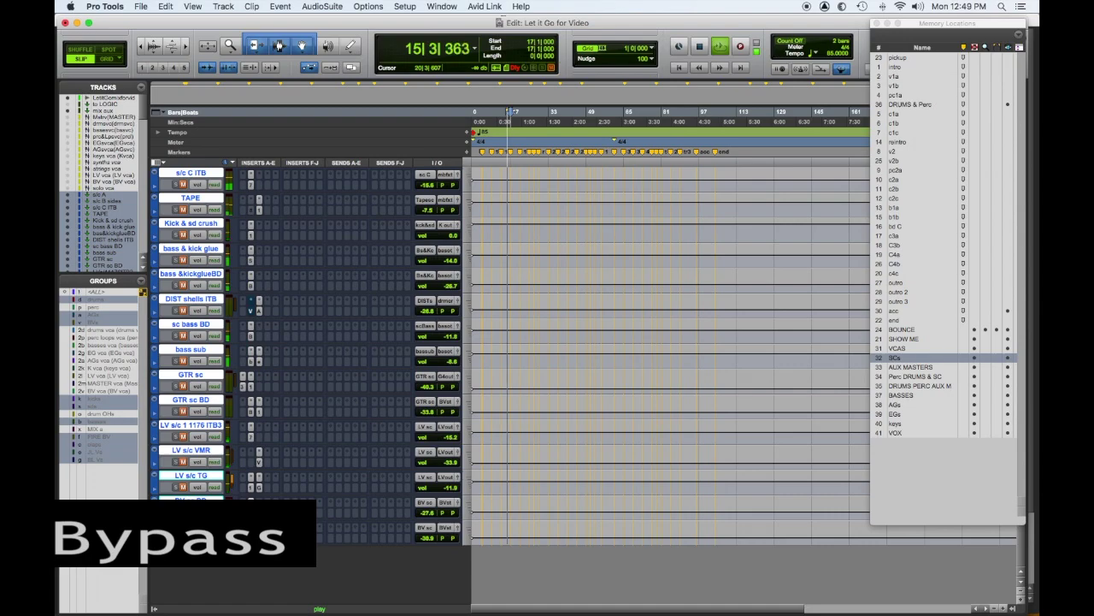
scroll(308, 342, "up", 2)
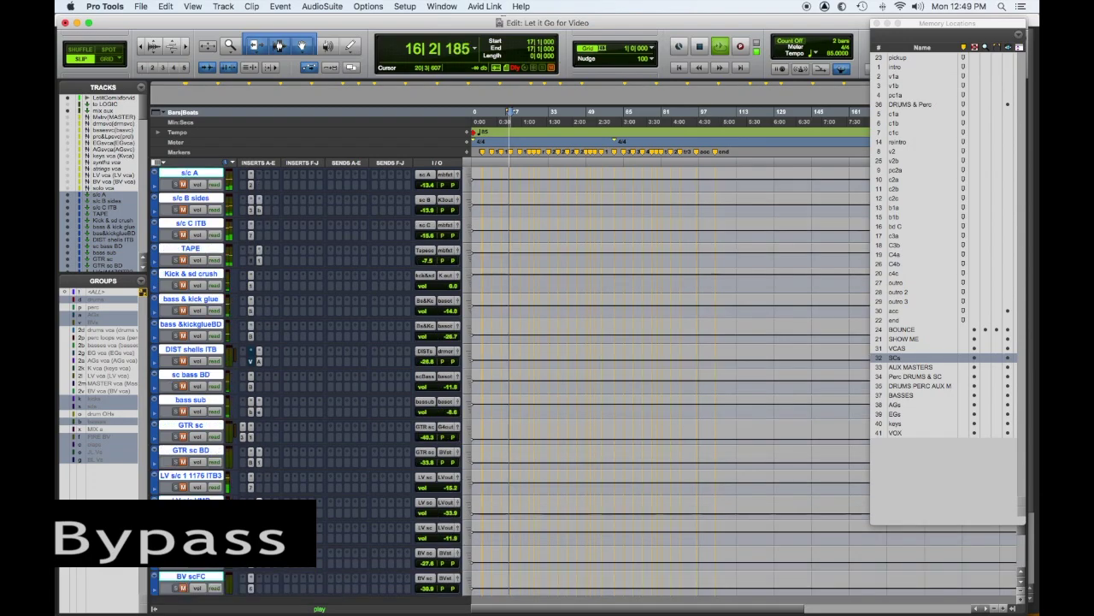
scroll(273, 436, "up", 3)
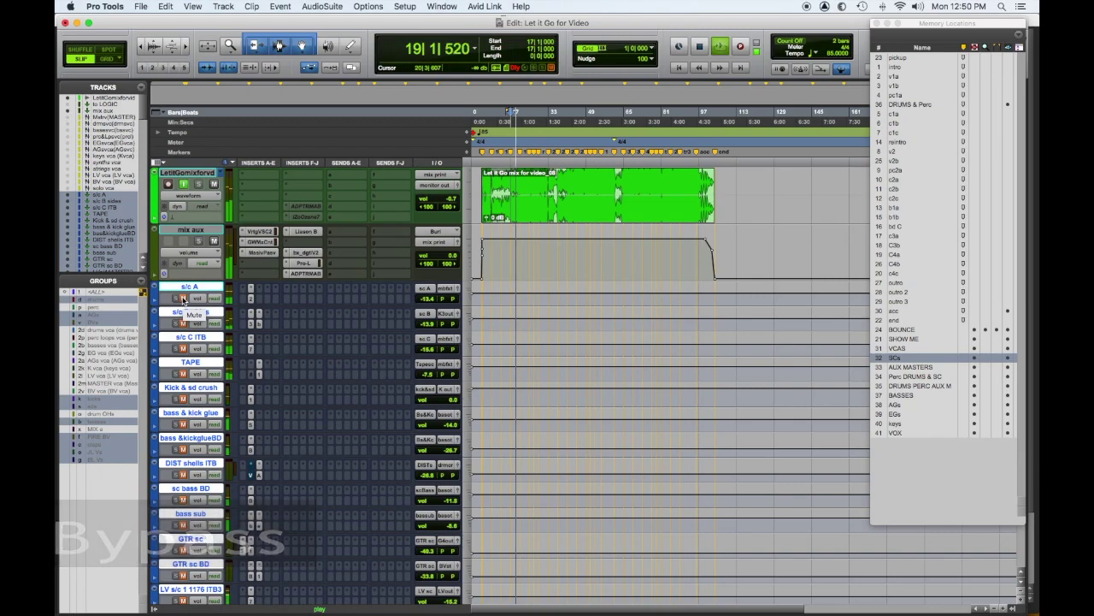
key("space")
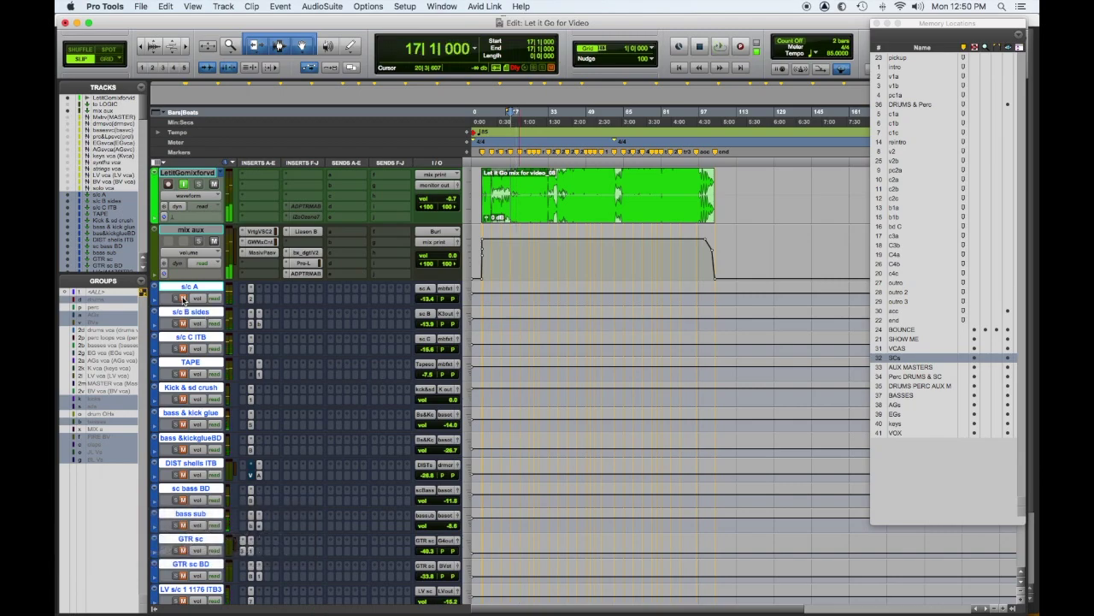
key("space")
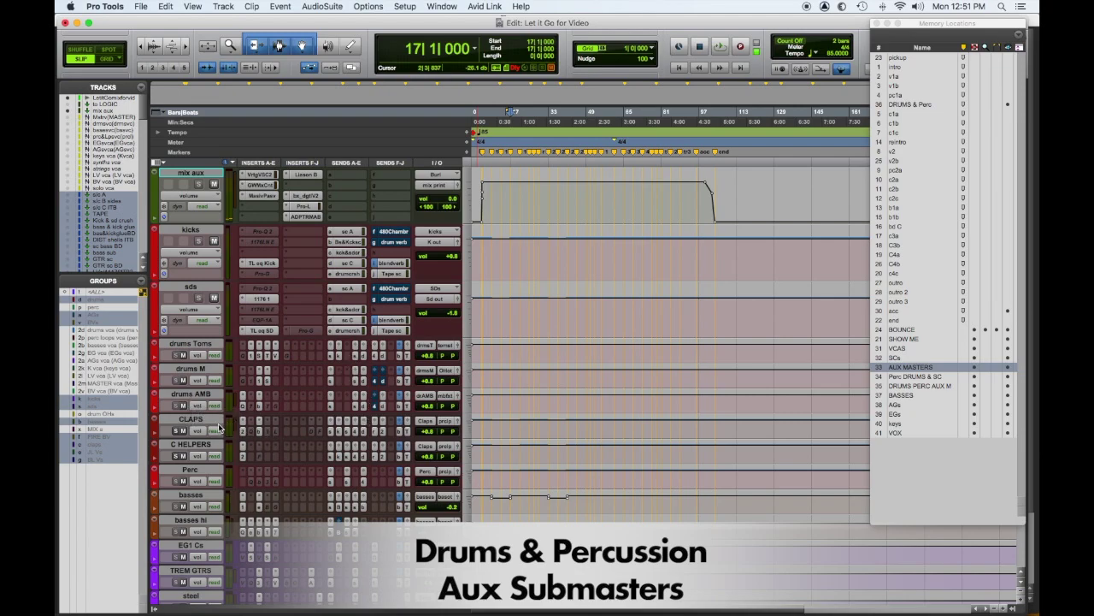
- Look over the drum, percussion, bass, guitar and keyboard aux submasters in the AUX MASTERS layout
scroll(239, 488, "down", 2)
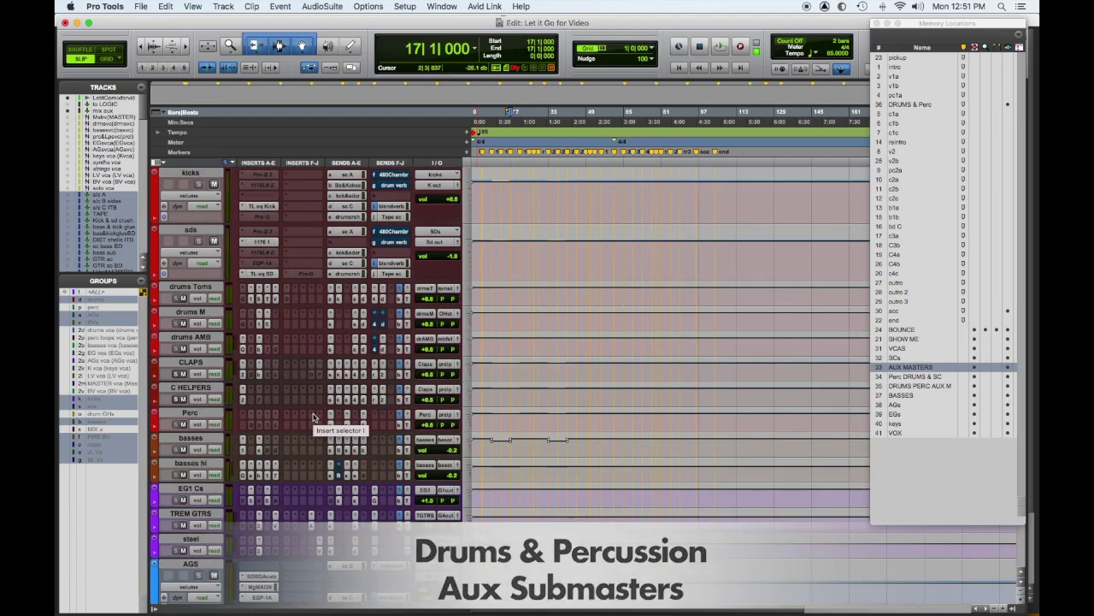
scroll(313, 417, "down", 3)
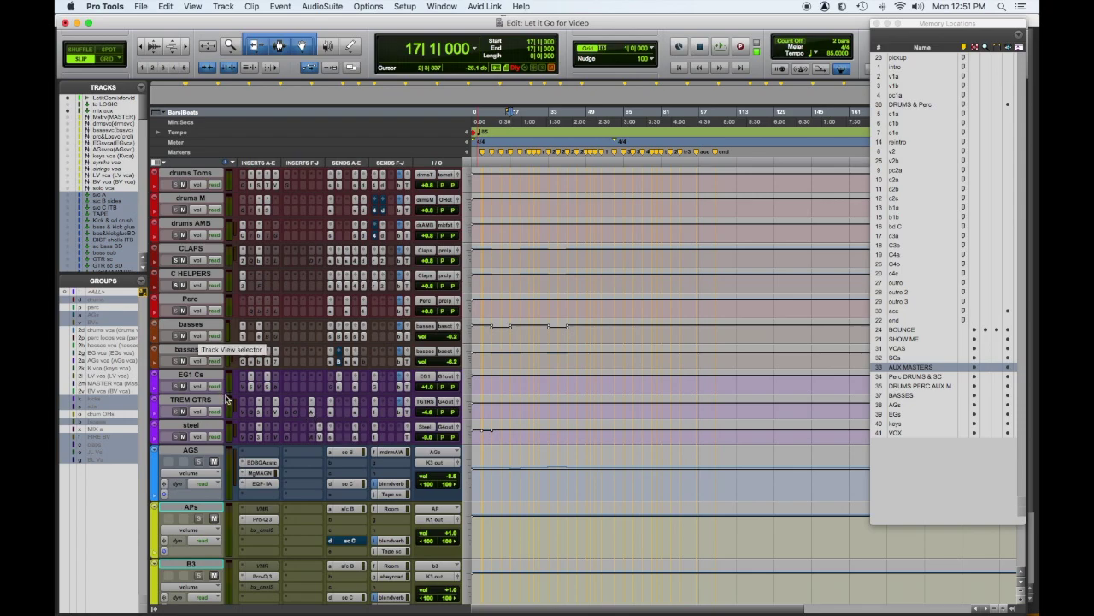